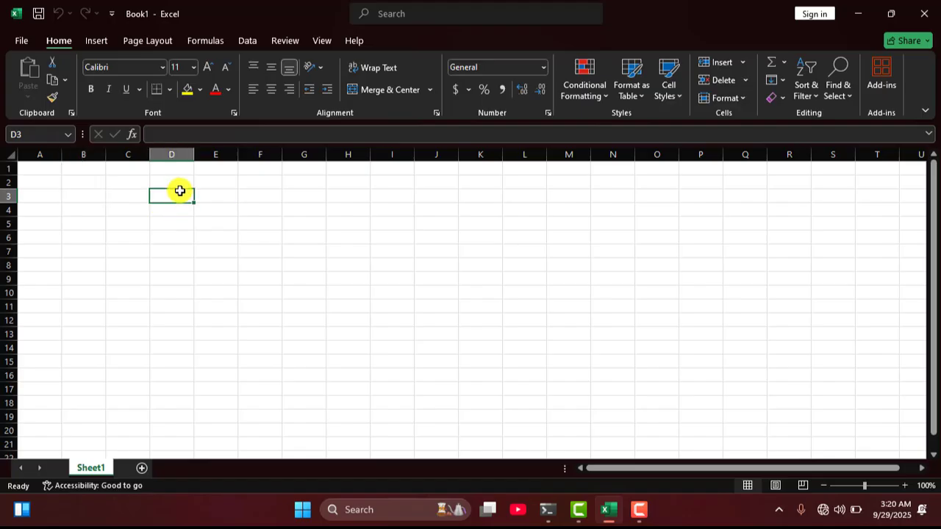
{"action": "left_click", "coordinate": [179, 209]}
{"action": "left_click", "coordinate": [169, 186]}
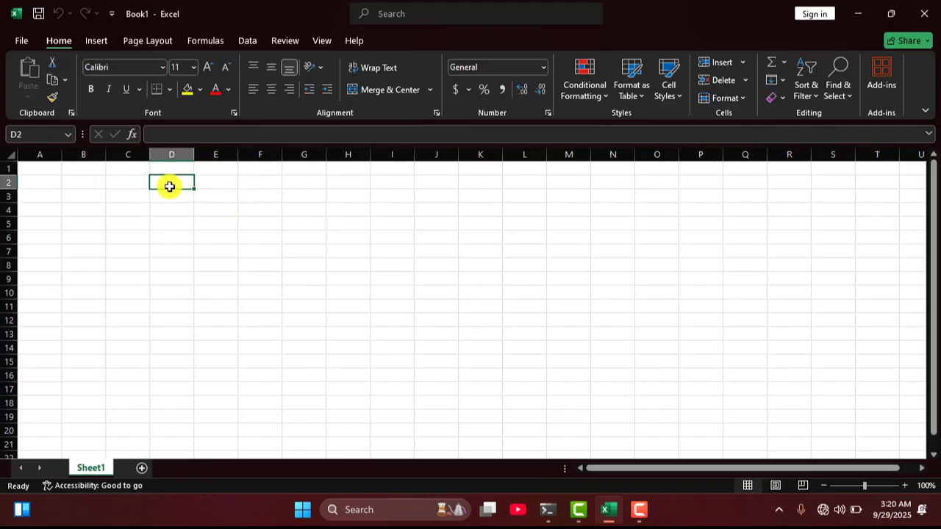
{"action": "key", "text": "Down"}
{"action": "left_click", "coordinate": [172, 186]}
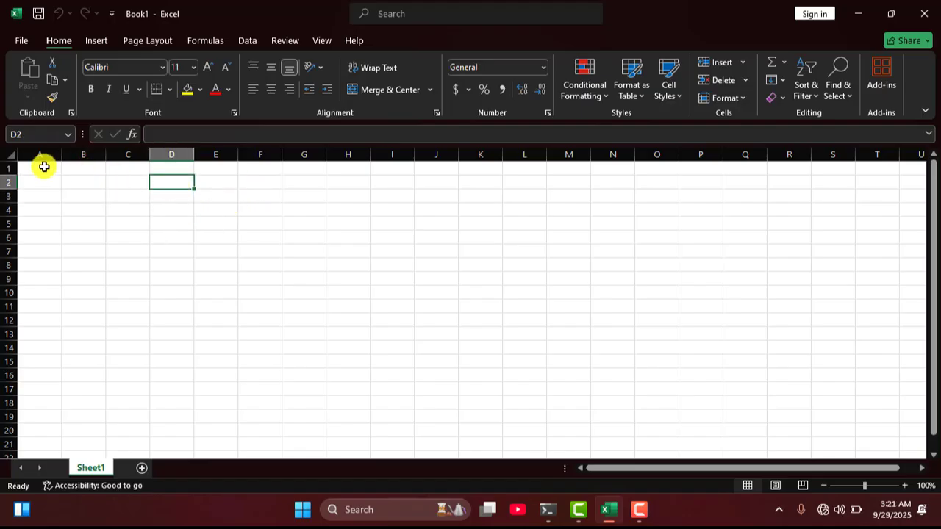
{"action": "left_click_drag", "start_coordinate": [44, 167], "coordinate": [654, 170]}
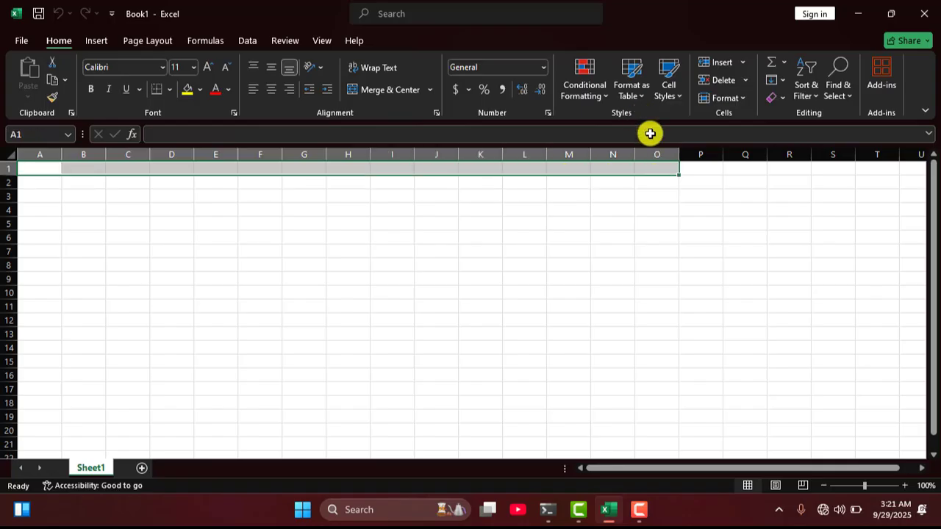
{"action": "left_click", "coordinate": [189, 225]}
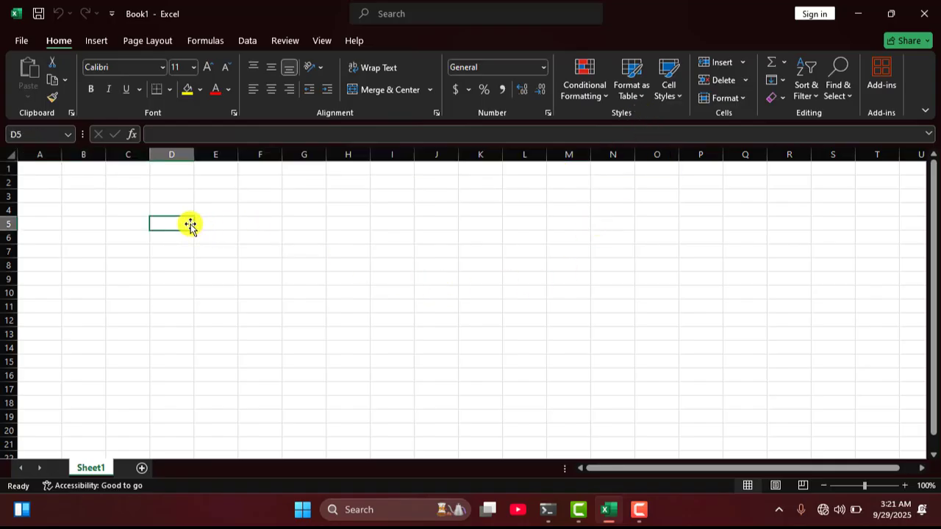
{"action": "left_click", "coordinate": [126, 154]}
{"action": "key", "text": "Right"}
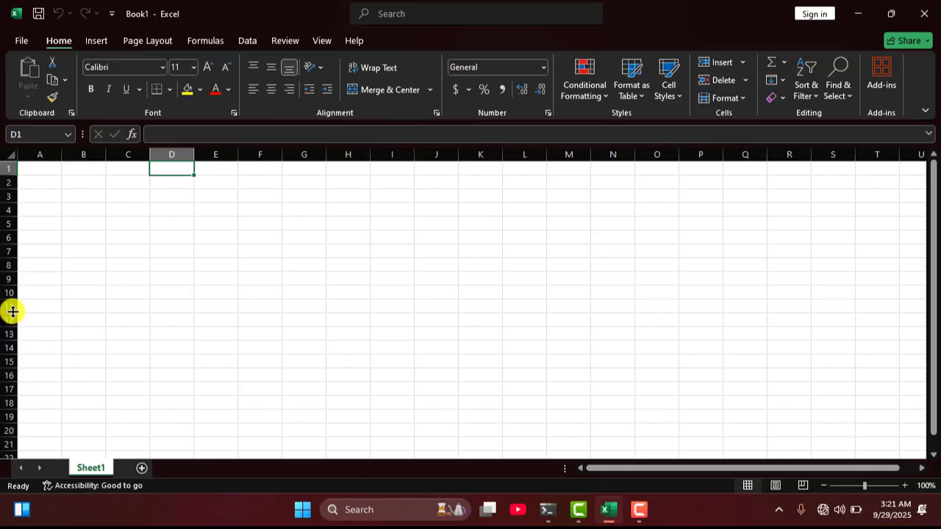
{"action": "left_click", "coordinate": [132, 202]}
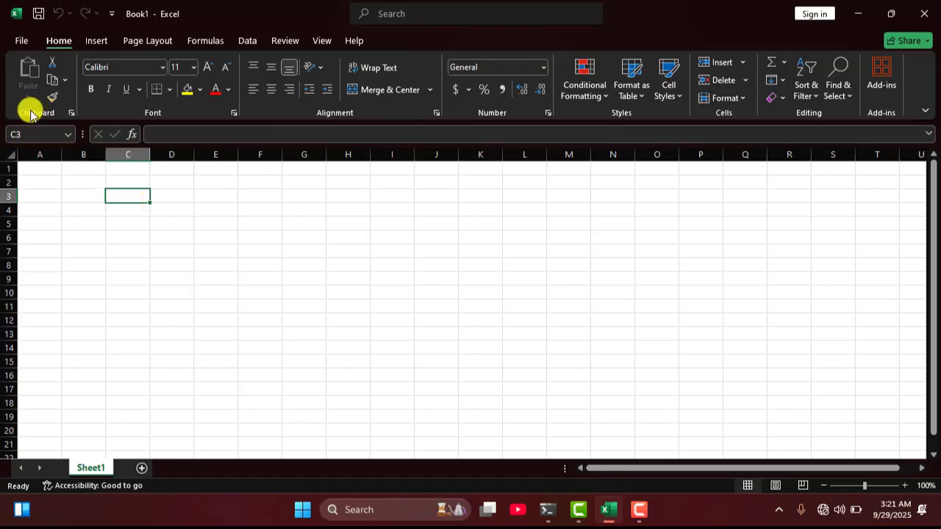
{"action": "left_click", "coordinate": [137, 154]}
{"action": "left_click", "coordinate": [166, 185]}
{"action": "left_click", "coordinate": [131, 196]}
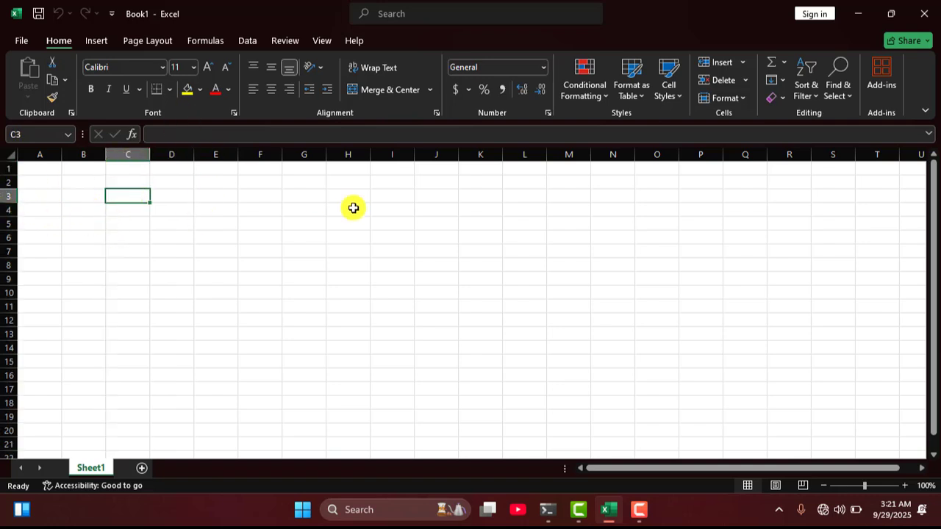
{"action": "left_click", "coordinate": [364, 252]}
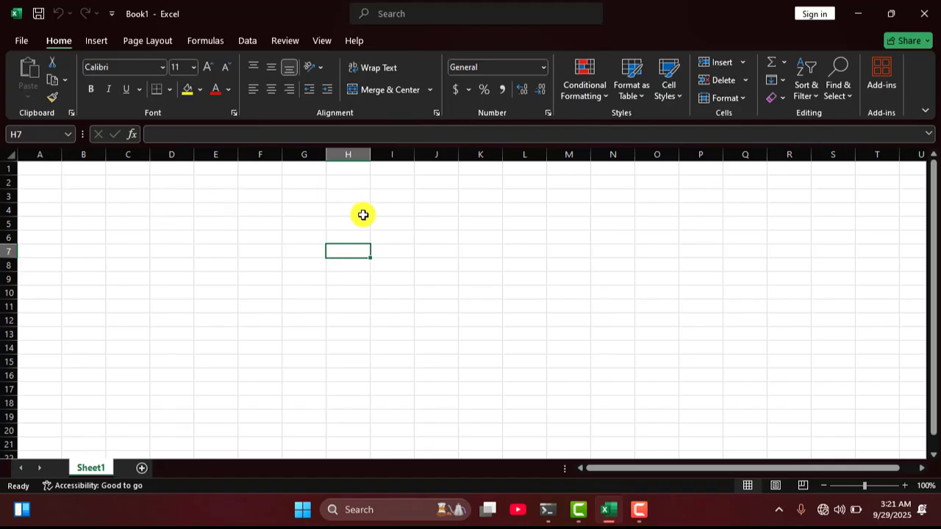
{"action": "left_click", "coordinate": [139, 193]}
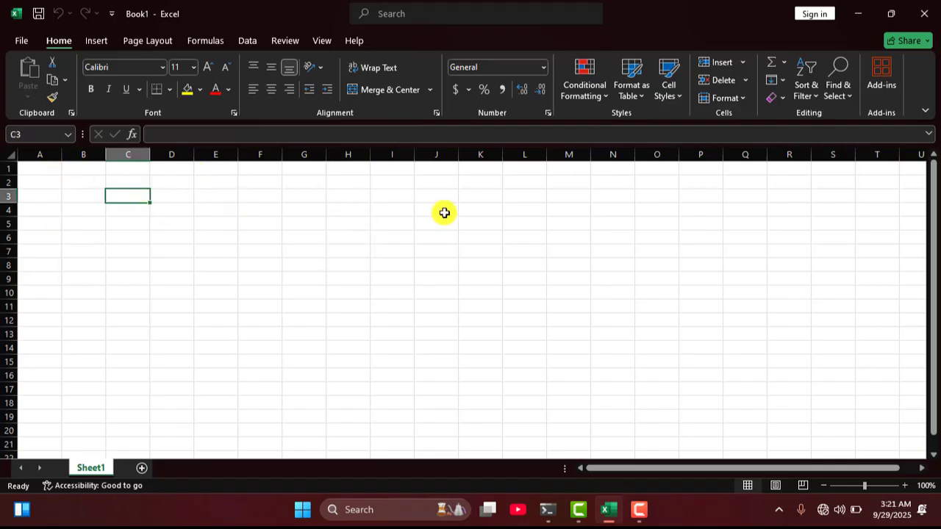
{"action": "left_click", "coordinate": [402, 318]}
{"action": "left_click", "coordinate": [93, 185]}
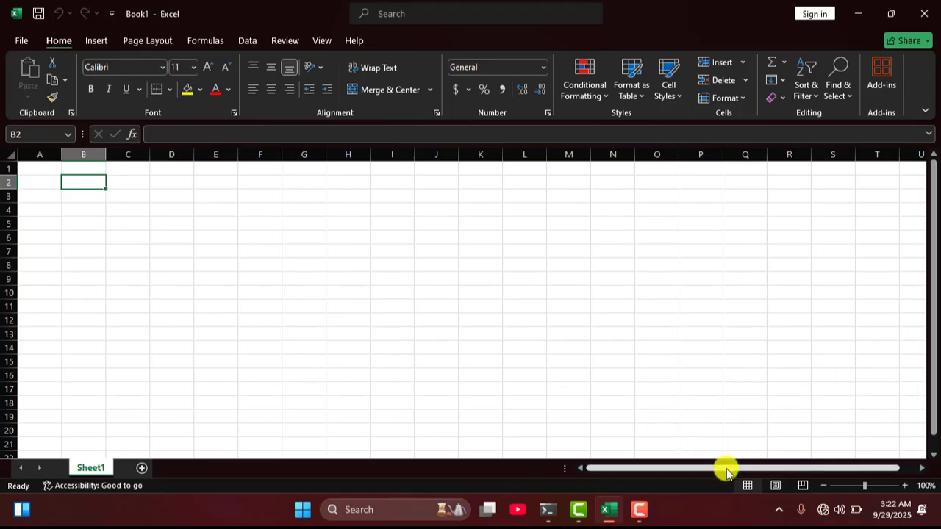
- Examine how the blank worksheet scrolls horizontally and vertically and how its zoom level is adjusted
{"action": "mouse_move", "coordinate": [710, 470]}
{"action": "left_mouse_down"}
{"action": "mouse_move", "coordinate": [778, 464]}
{"action": "mouse_move", "coordinate": [713, 469]}
{"action": "left_mouse_up"}
{"action": "left_click", "coordinate": [687, 445]}
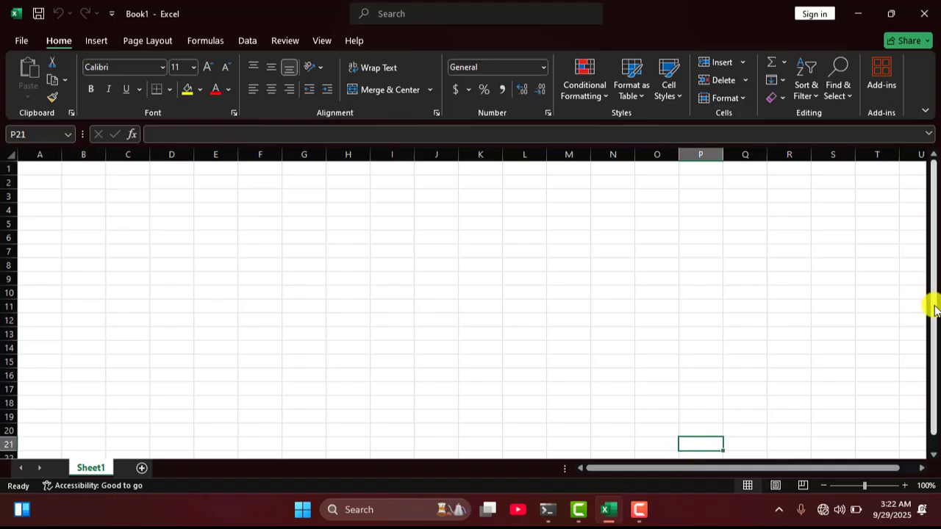
{"action": "left_click_drag", "start_coordinate": [932, 308], "coordinate": [930, 244]}
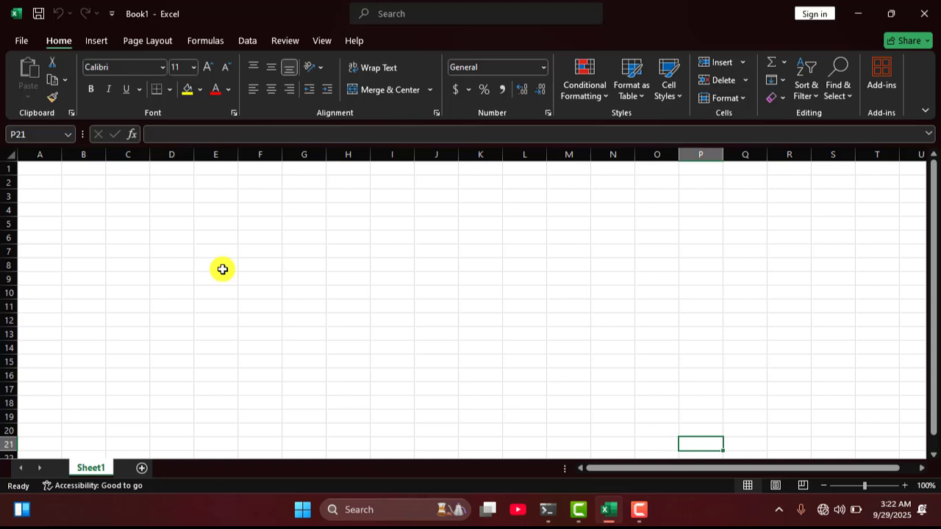
{"action": "scroll", "coordinate": [222, 270], "scroll_direction": "right", "scroll_amount": 5}
{"action": "scroll", "coordinate": [222, 270], "scroll_direction": "left", "scroll_amount": 4}
{"action": "scroll", "coordinate": [222, 269], "scroll_direction": "down", "scroll_amount": 4}
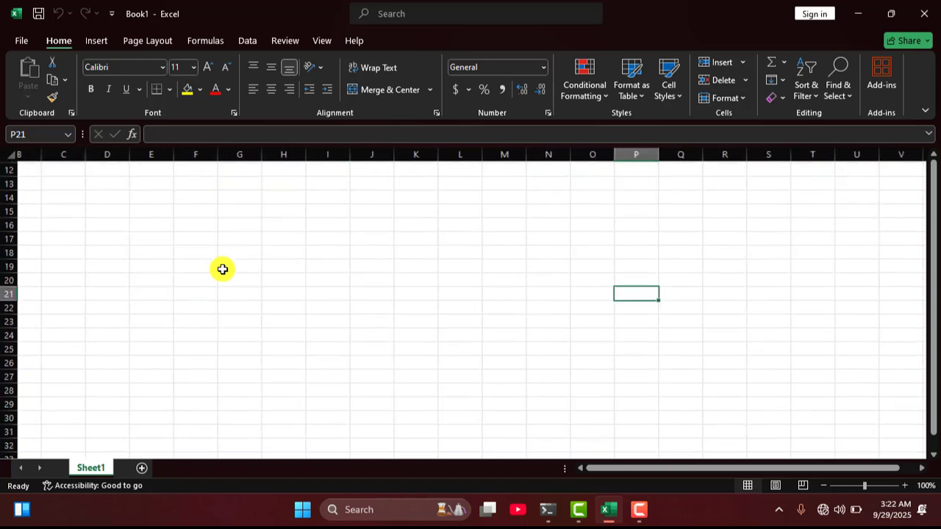
{"action": "scroll", "coordinate": [222, 270], "scroll_direction": "up", "scroll_amount": 4}
{"action": "scroll", "coordinate": [222, 270], "scroll_direction": "left", "scroll_amount": 1}
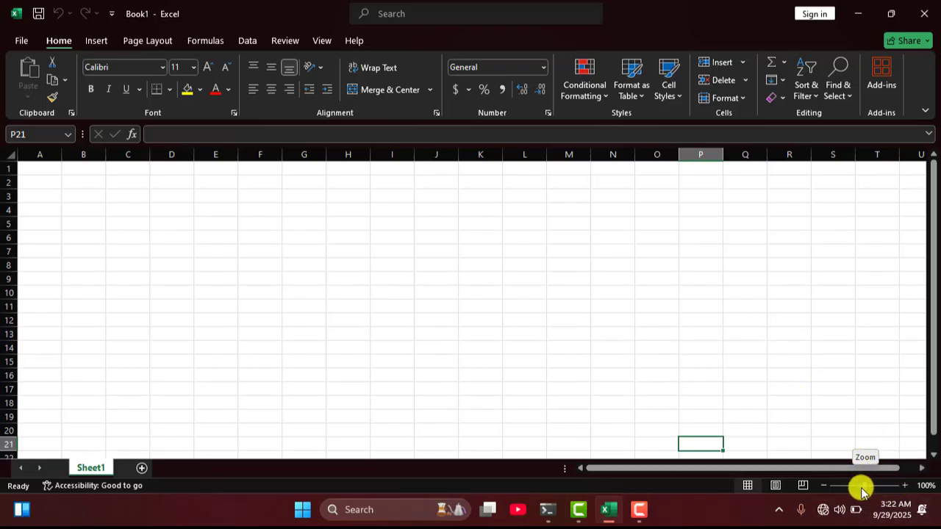
{"action": "mouse_move", "coordinate": [866, 491]}
{"action": "left_mouse_down"}
{"action": "mouse_move", "coordinate": [874, 485]}
{"action": "mouse_move", "coordinate": [857, 490]}
{"action": "mouse_move", "coordinate": [877, 491]}
{"action": "mouse_move", "coordinate": [844, 496]}
{"action": "mouse_move", "coordinate": [865, 487]}
{"action": "left_mouse_up"}
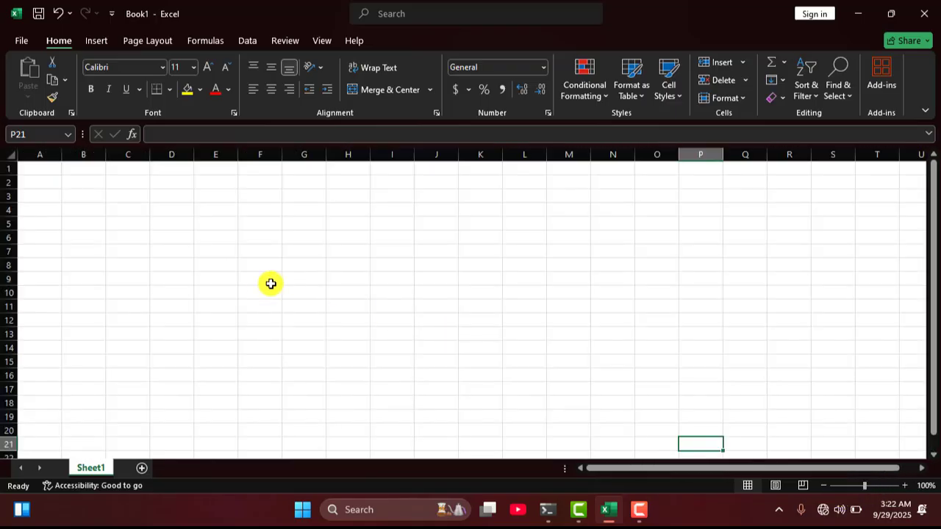
{"action": "scroll", "coordinate": [264, 285], "scroll_direction": "down", "scroll_amount": 4}
{"action": "scroll", "coordinate": [256, 286], "scroll_direction": "up", "scroll_amount": 2}
{"action": "scroll", "coordinate": [96, 301], "scroll_direction": "down", "scroll_amount": 1}
{"action": "scroll", "coordinate": [101, 296], "scroll_direction": "up", "scroll_amount": 3}
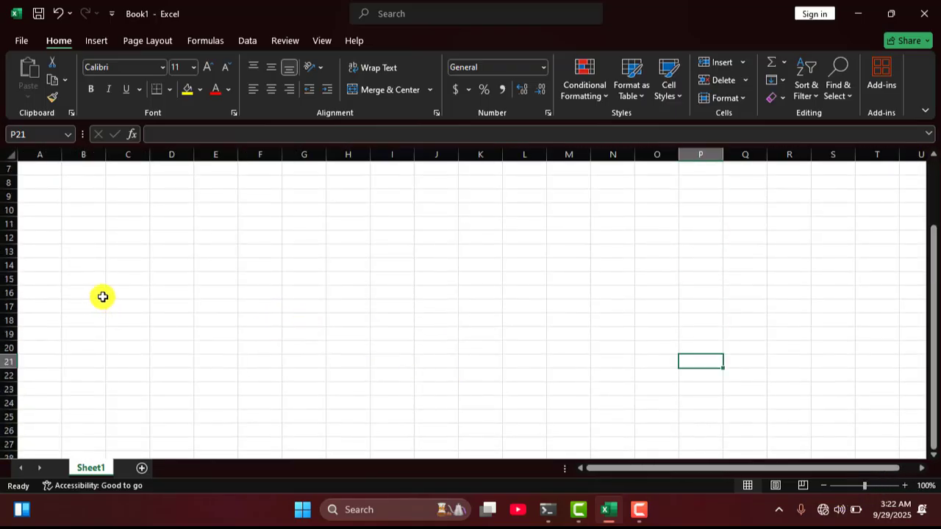
- Preview the sheet in Page Layout and Page Break Preview, and return it to Normal view
{"action": "left_click", "coordinate": [775, 485]}
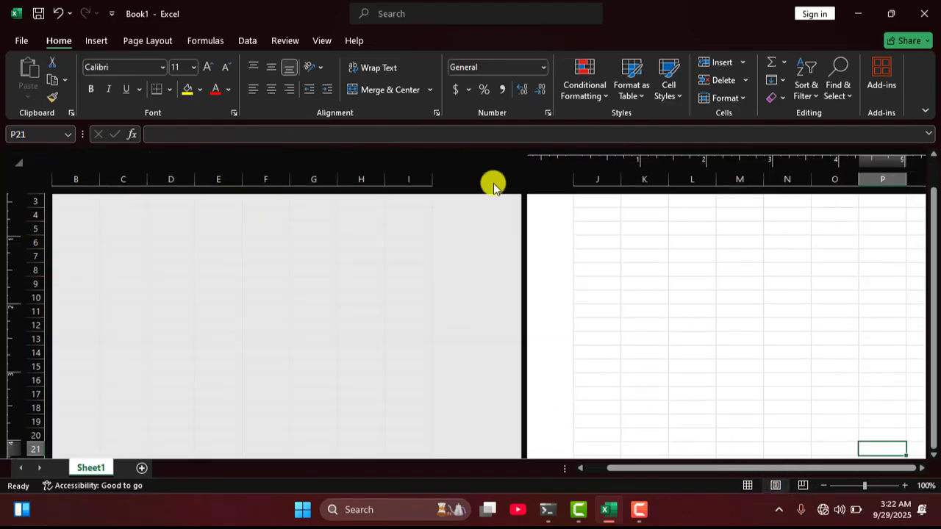
{"action": "left_click", "coordinate": [800, 488]}
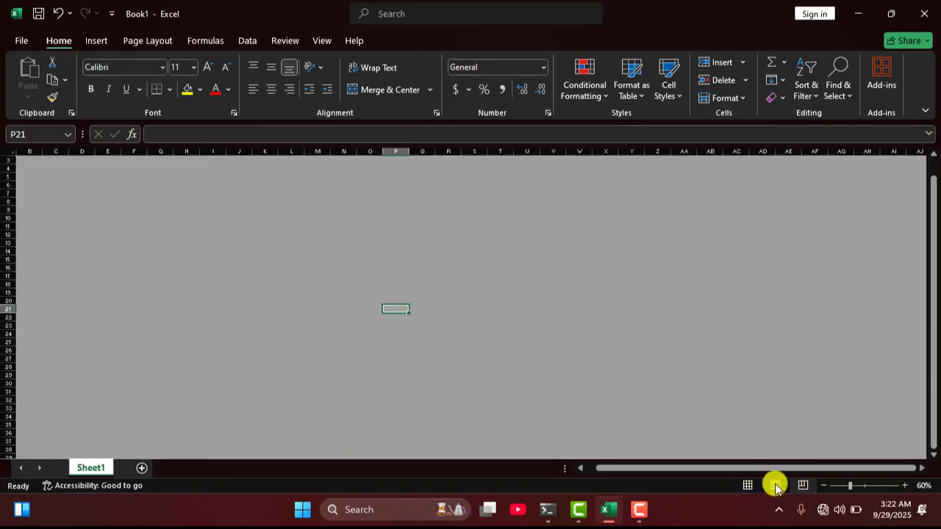
{"action": "left_click", "coordinate": [775, 485]}
{"action": "left_click", "coordinate": [800, 485]}
{"action": "left_click", "coordinate": [748, 486]}
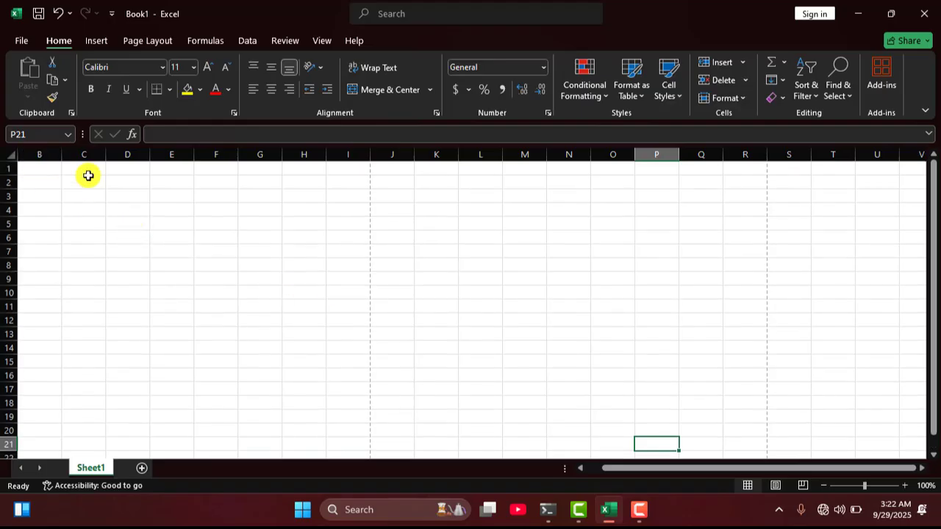
{"action": "scroll", "coordinate": [103, 182], "scroll_direction": "left", "scroll_amount": 1}
{"action": "left_click", "coordinate": [101, 181]}
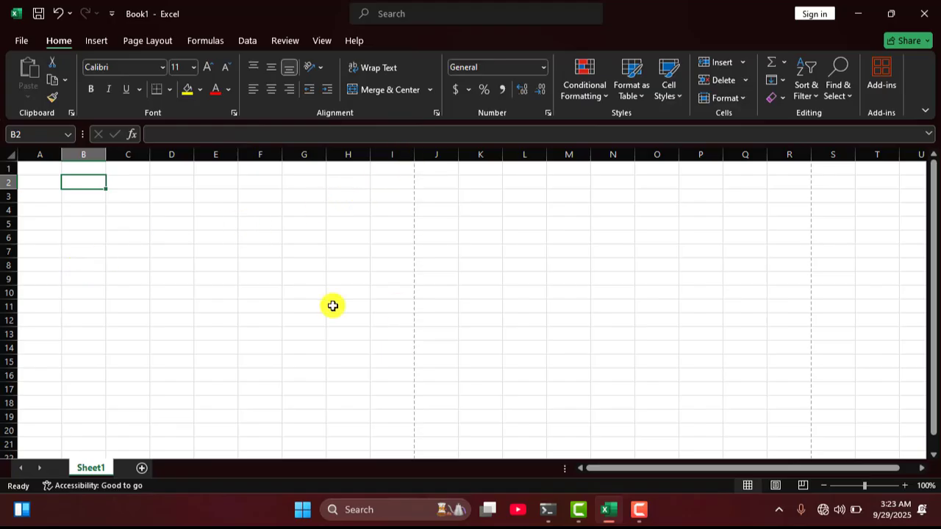
{"action": "left_click", "coordinate": [461, 194]}
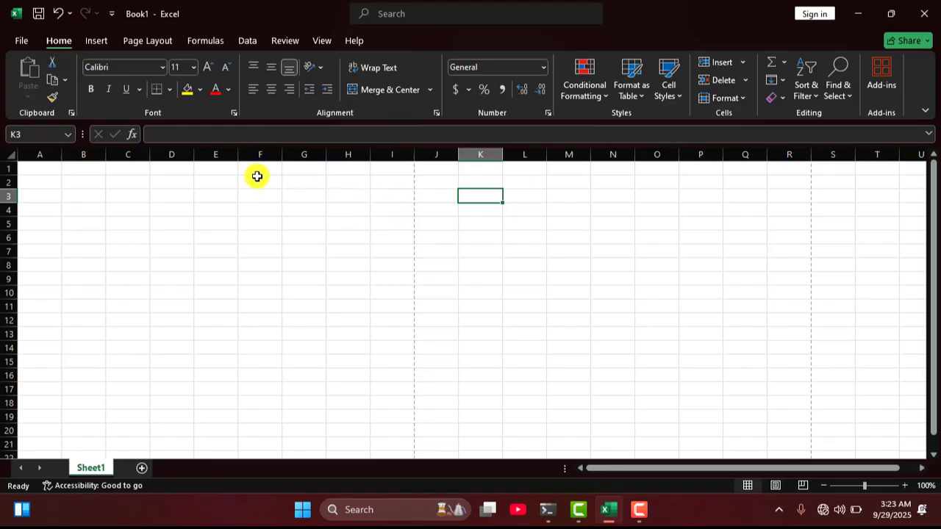
{"action": "left_click_drag", "start_coordinate": [44, 182], "coordinate": [358, 248]}
{"action": "left_click", "coordinate": [392, 209]}
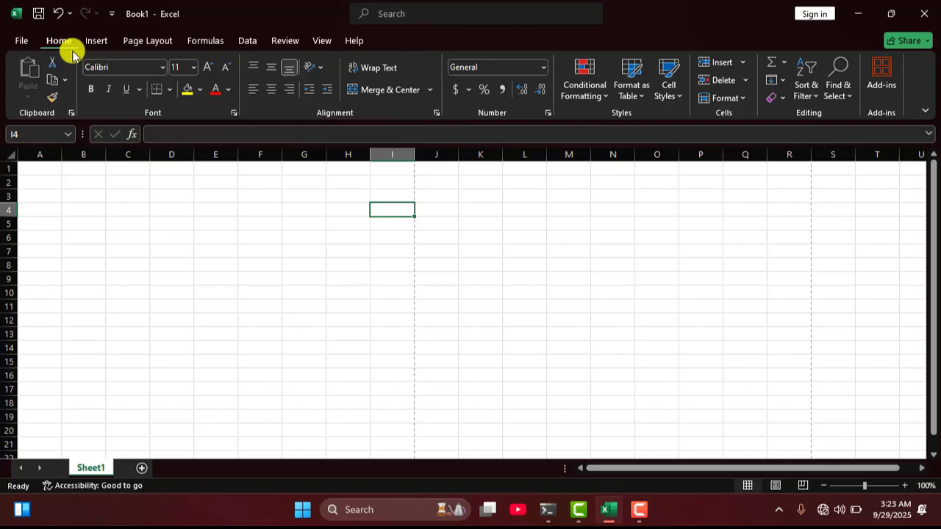
- Enter a person's first name in cell C3 and change its font to Arial Narrow, followed by Arial Black
{"action": "left_click", "coordinate": [116, 193]}
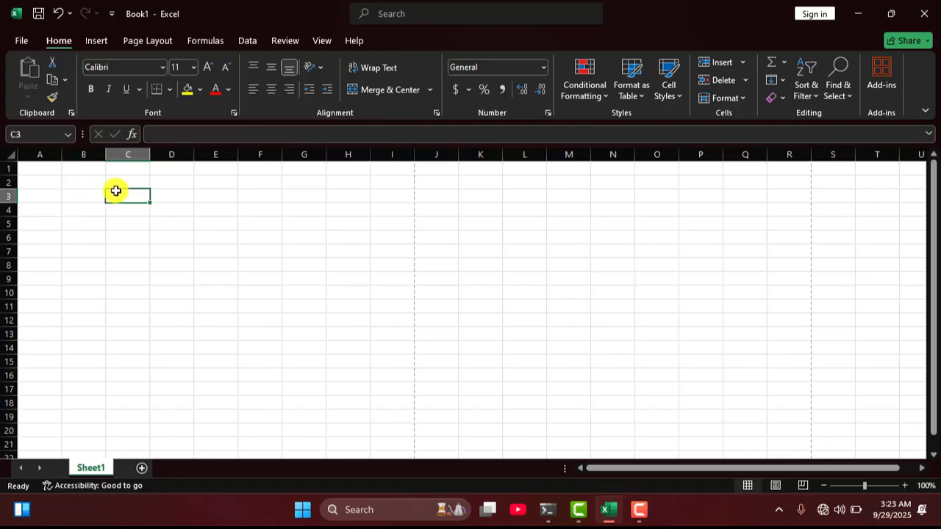
{"action": "type", "text": "hamdan"}
{"action": "double_click", "coordinate": [144, 196]}
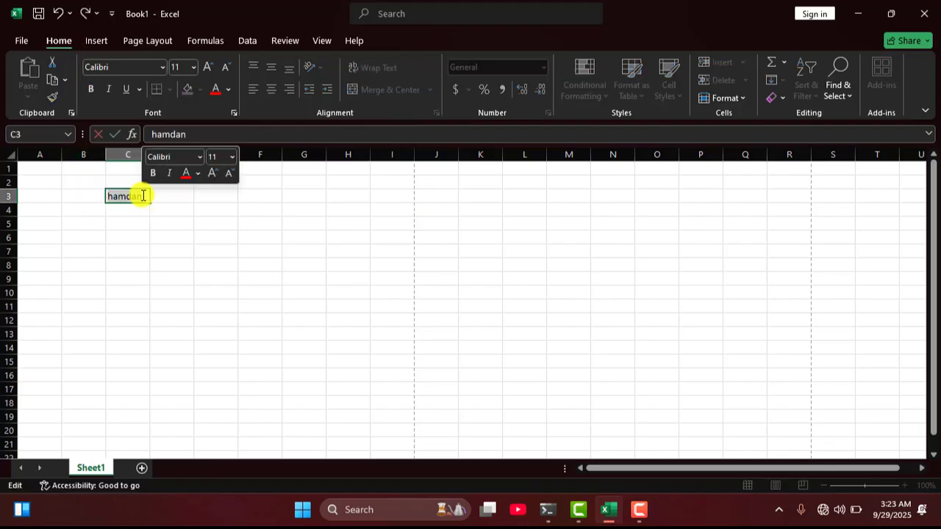
{"action": "left_click", "coordinate": [159, 68]}
{"action": "left_click", "coordinate": [194, 203]}
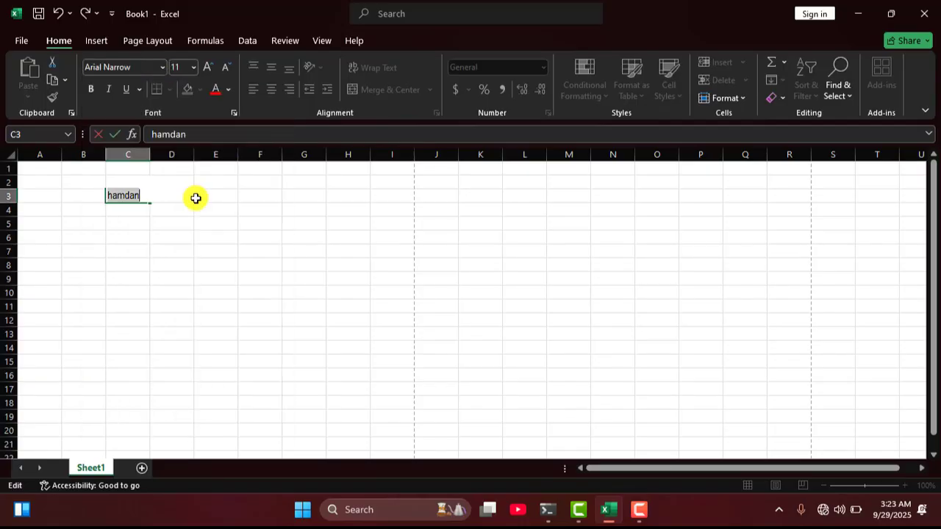
{"action": "left_click", "coordinate": [159, 67]}
{"action": "left_click", "coordinate": [174, 185]}
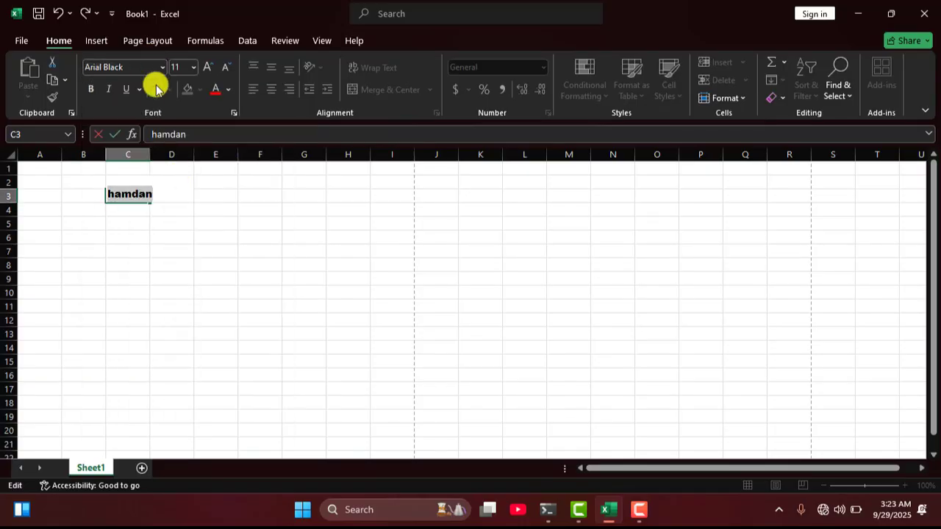
- Set the name in cell C3 to font size 14 and Arial Narrow, and finish editing the cell
{"action": "left_click", "coordinate": [194, 67]}
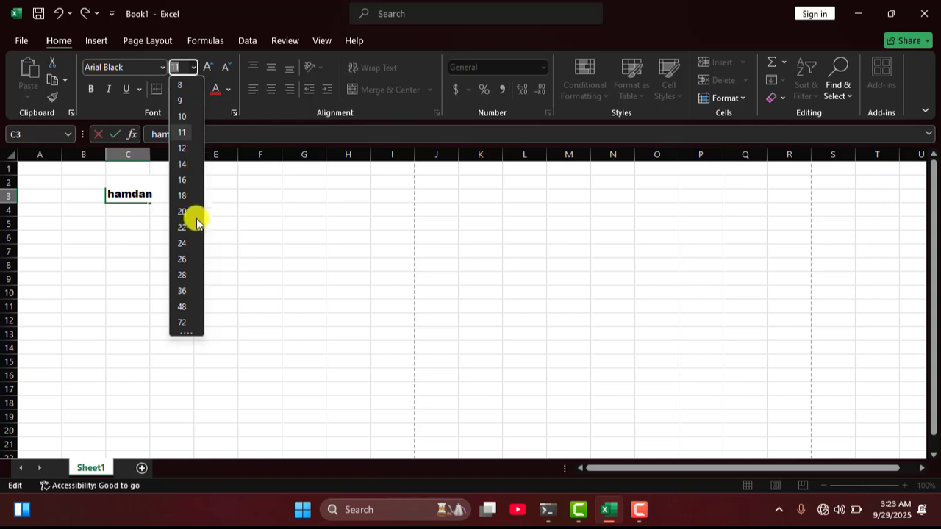
{"action": "left_click", "coordinate": [183, 164]}
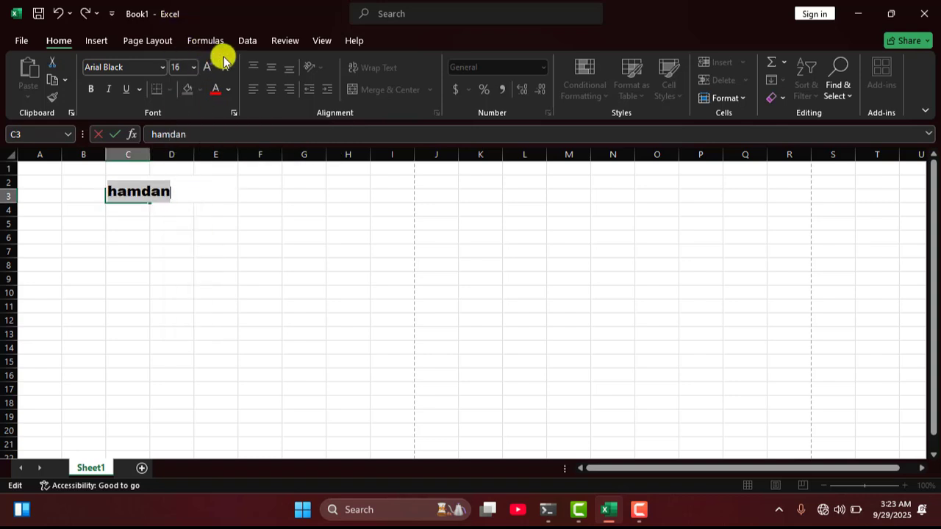
{"action": "left_click", "coordinate": [219, 67]}
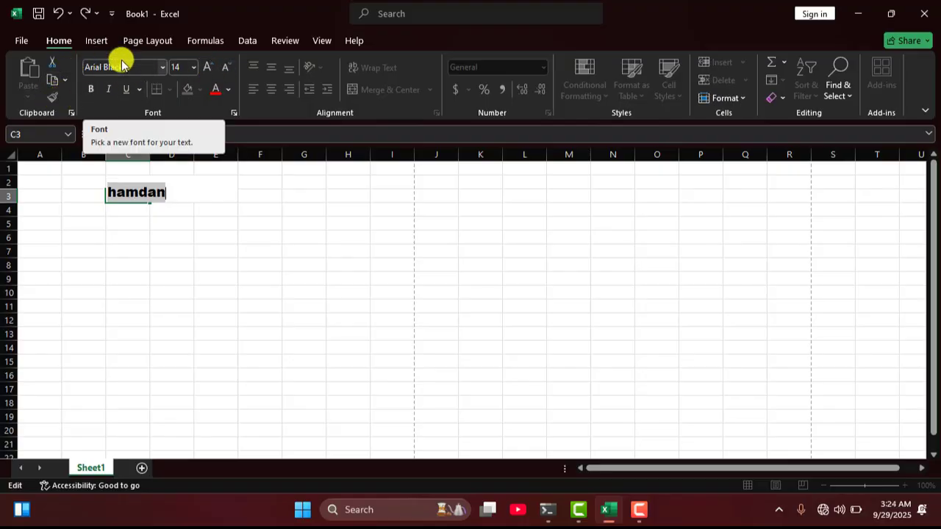
{"action": "left_click", "coordinate": [162, 67]}
{"action": "left_click", "coordinate": [147, 202]}
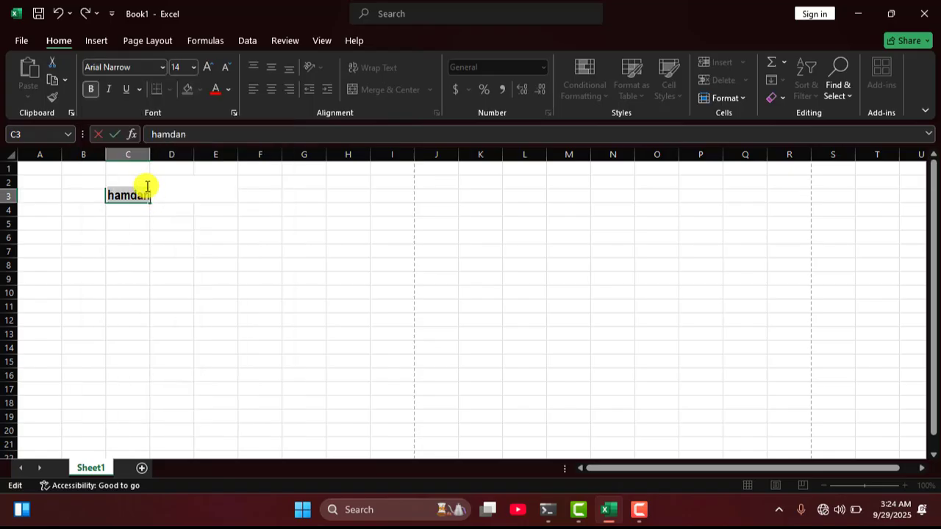
{"action": "left_click", "coordinate": [119, 201]}
{"action": "double_click", "coordinate": [138, 198]}
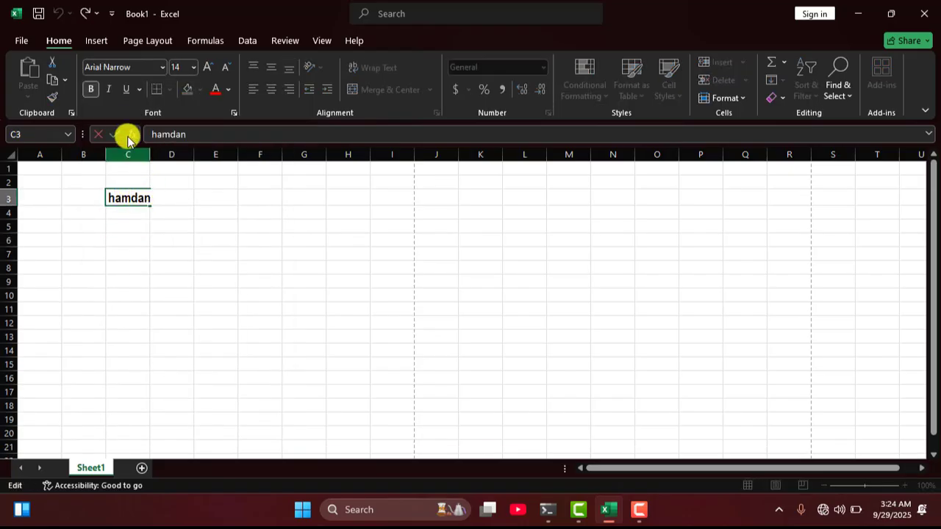
{"action": "key", "text": "Escape"}
- Try toggling bold and italic formatting on the name in cell C3
{"action": "scroll", "coordinate": [154, 267], "scroll_direction": "up", "scroll_amount": 4}
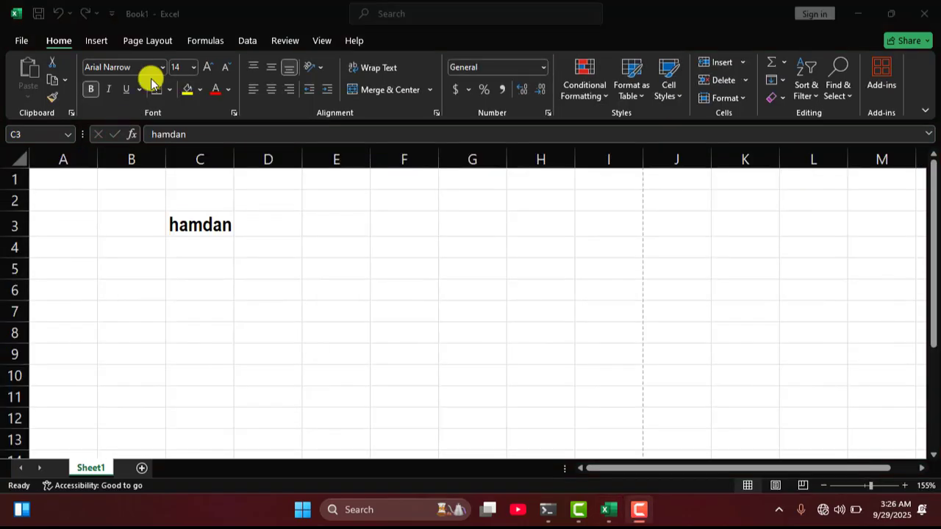
{"action": "left_click", "coordinate": [90, 88]}
{"action": "left_click", "coordinate": [90, 89]}
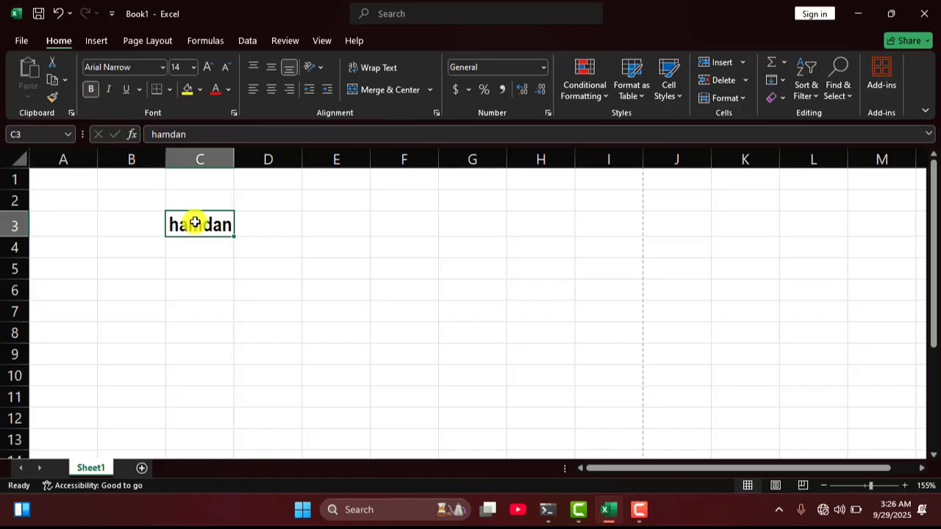
{"action": "left_click", "coordinate": [109, 90]}
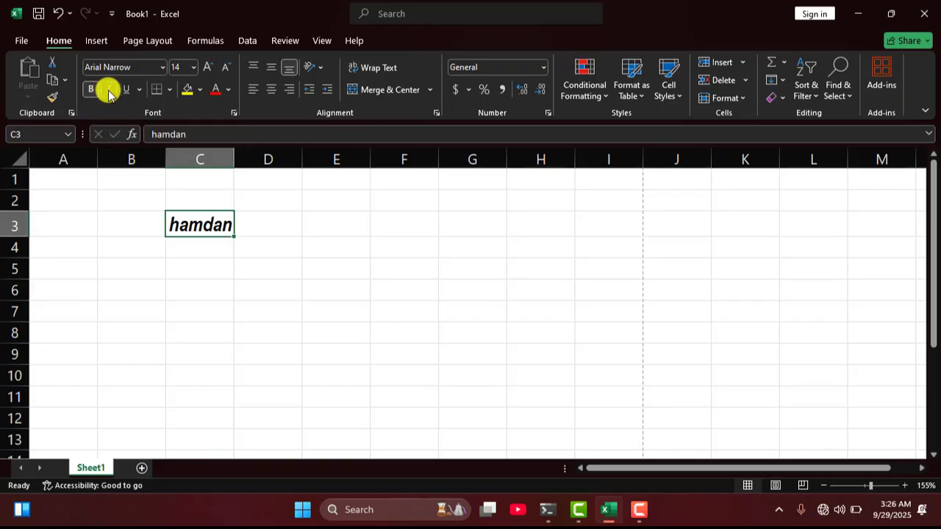
{"action": "left_click", "coordinate": [110, 91]}
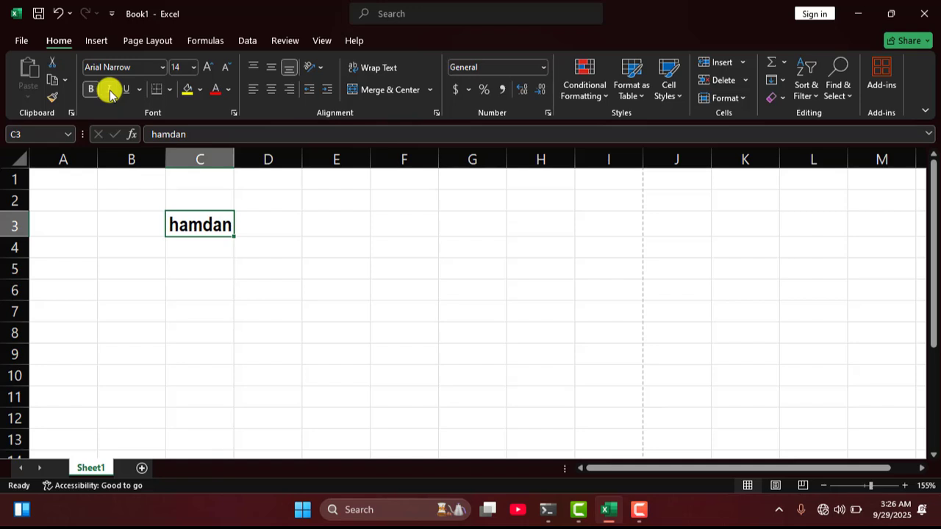
- Apply italic and underline formatting to the name in cell C3
{"action": "left_click", "coordinate": [109, 91]}
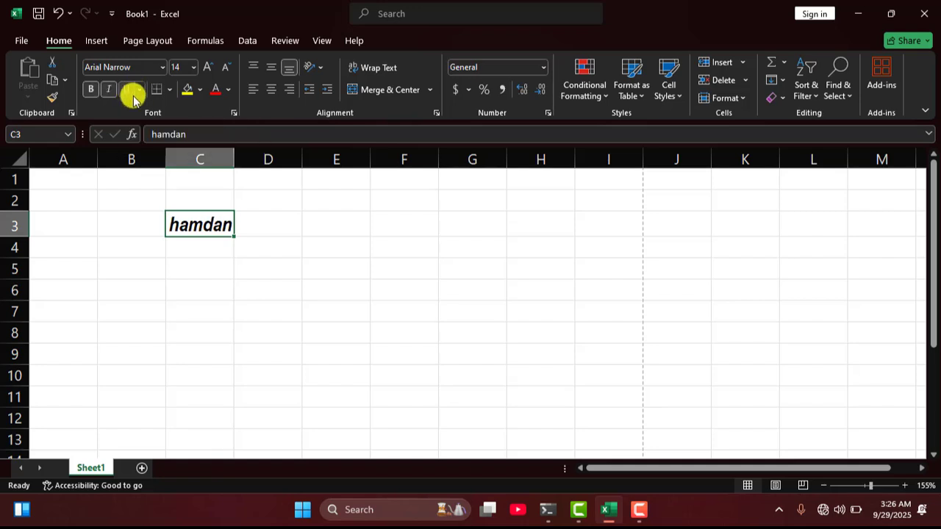
{"action": "left_click", "coordinate": [133, 89]}
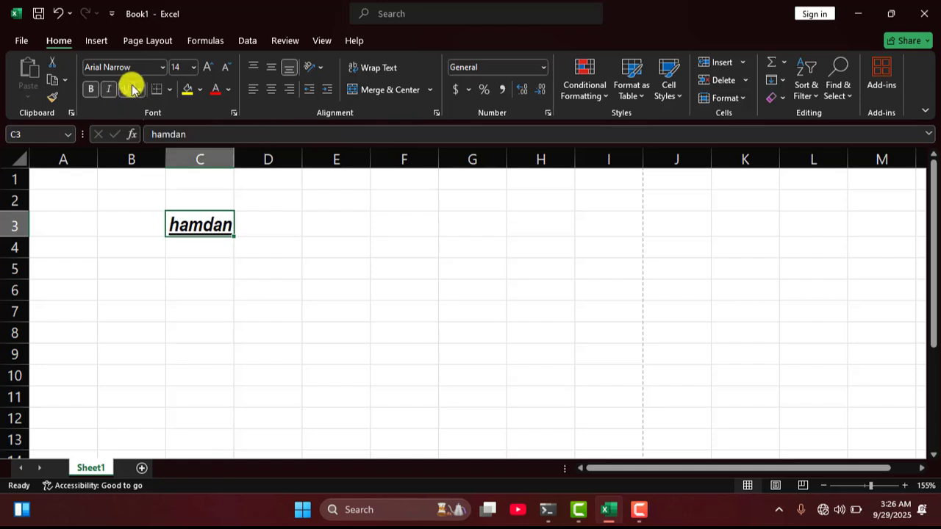
- Fill cell C3 with yellow, followed by red, and finish with a dark orange theme fill
{"action": "left_click", "coordinate": [191, 90]}
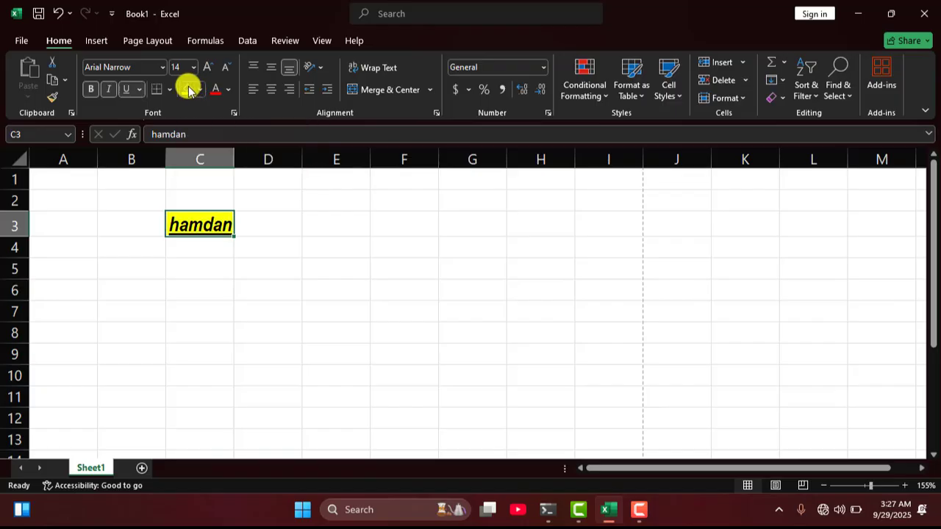
{"action": "left_click", "coordinate": [201, 89]}
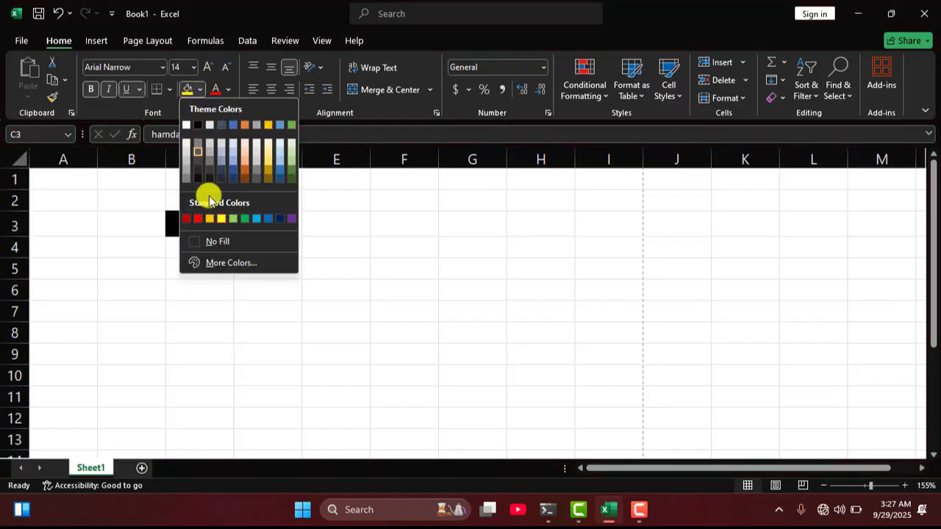
{"action": "left_click", "coordinate": [199, 216]}
{"action": "left_click", "coordinate": [199, 89]}
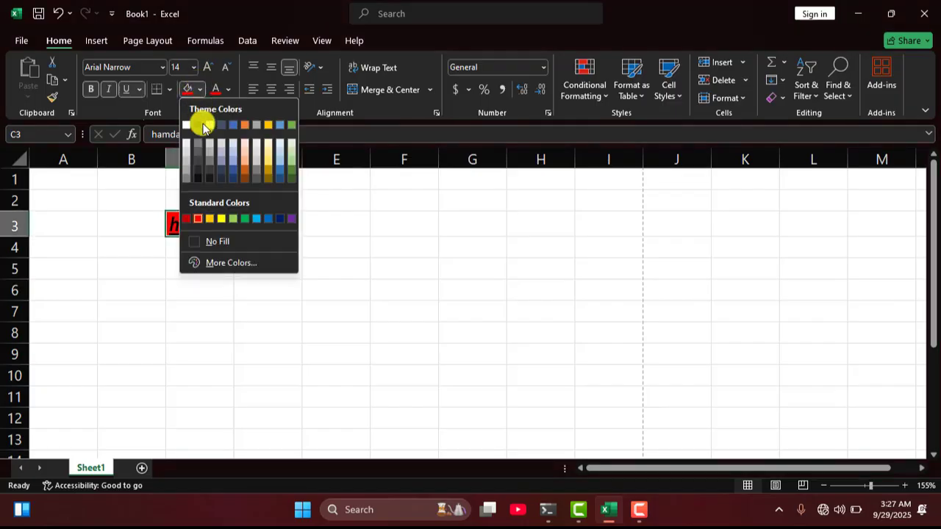
{"action": "left_click", "coordinate": [248, 172]}
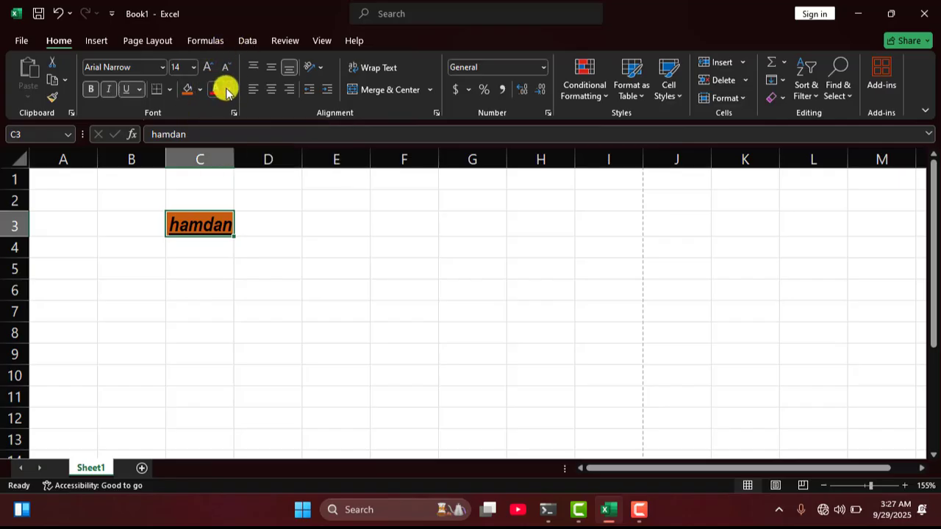
- Set the font colour of the name in cell C3 to orange and align it to the top of the cell
{"action": "left_click", "coordinate": [227, 89]}
{"action": "left_click", "coordinate": [237, 240]}
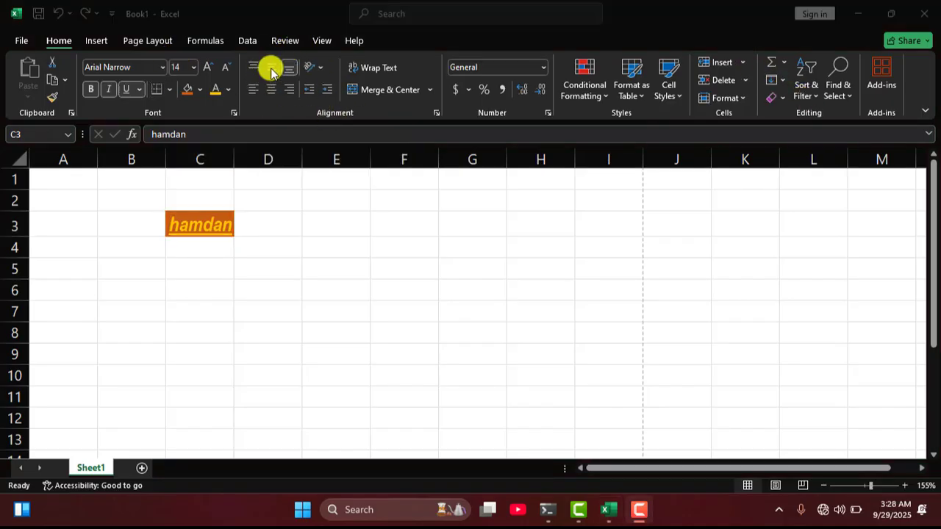
{"action": "left_click", "coordinate": [253, 67]}
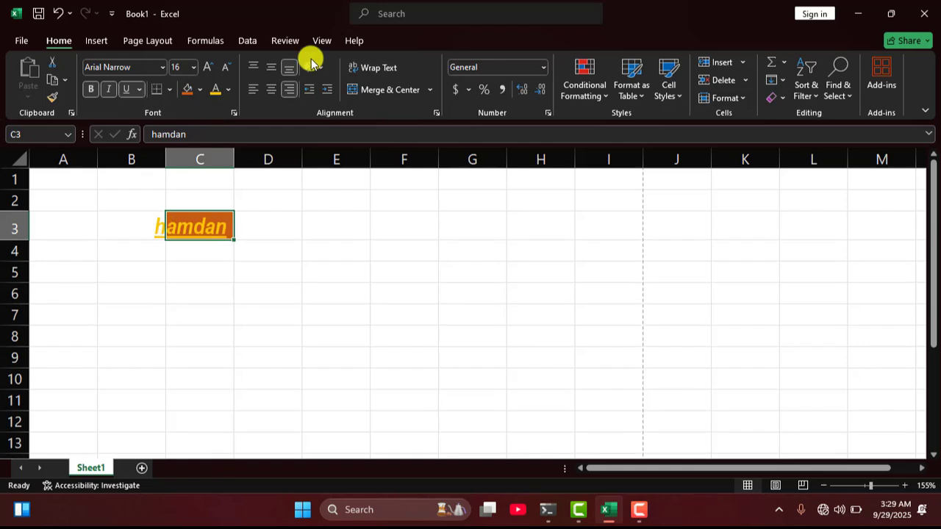
- Try the counterclockwise angle, Rotate Text Up and Rotate Text Down orientations on the name in cell C3
{"action": "left_click", "coordinate": [323, 69]}
{"action": "left_click", "coordinate": [341, 86]}
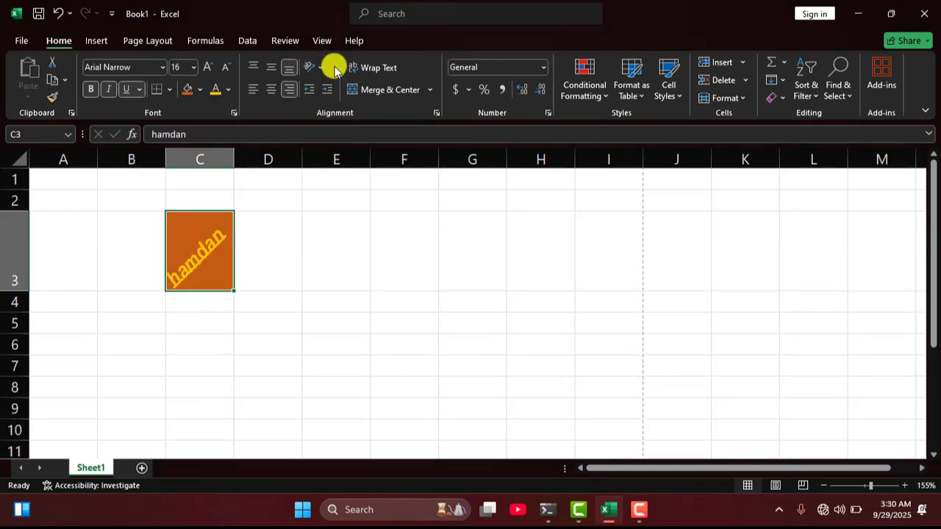
{"action": "left_click", "coordinate": [326, 67]}
{"action": "left_click", "coordinate": [345, 142]}
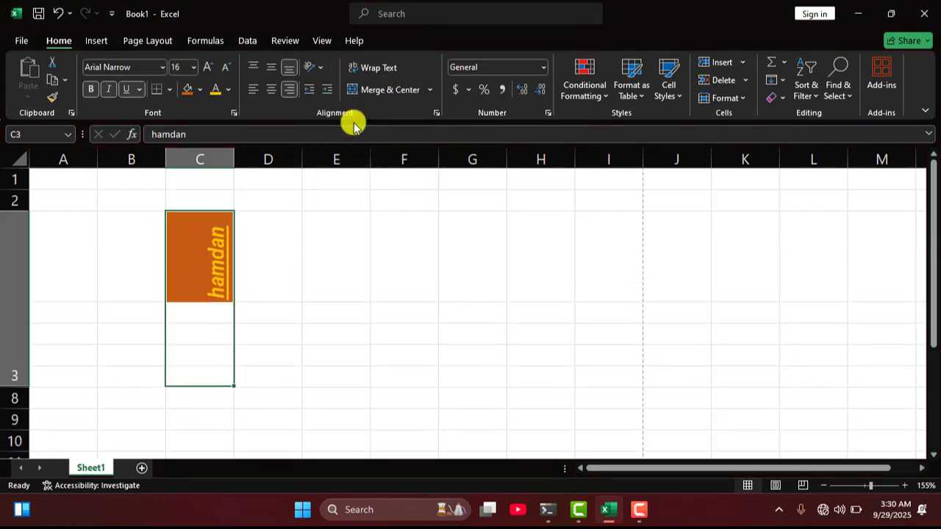
{"action": "left_click", "coordinate": [315, 67]}
{"action": "left_click", "coordinate": [347, 162]}
- View the Format Cells alignment settings, and angle the name in cell C3 clockwise
{"action": "left_click", "coordinate": [319, 70]}
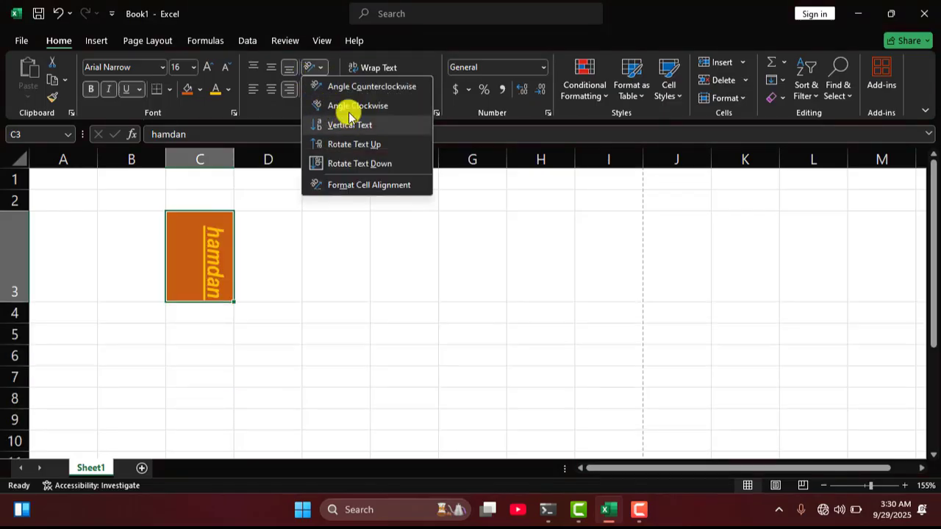
{"action": "left_click", "coordinate": [356, 183]}
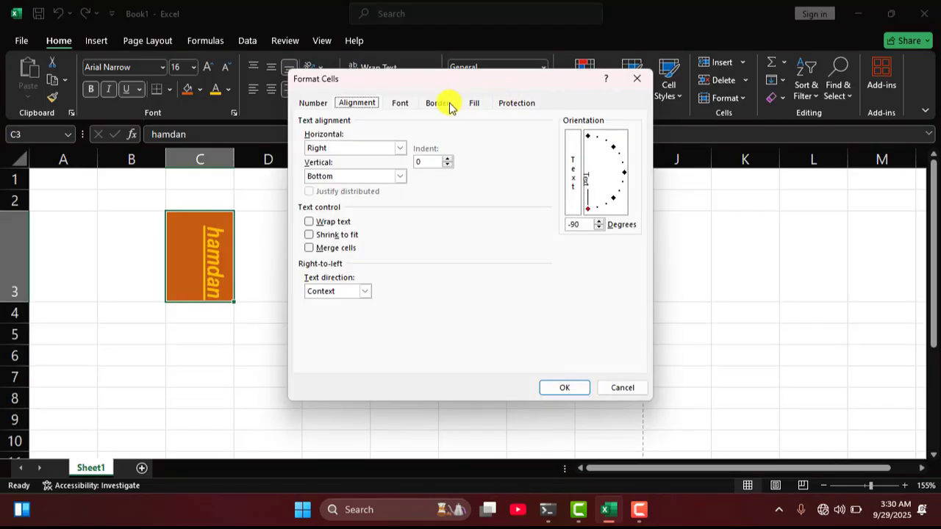
{"action": "left_click", "coordinate": [636, 77]}
{"action": "left_click", "coordinate": [326, 69]}
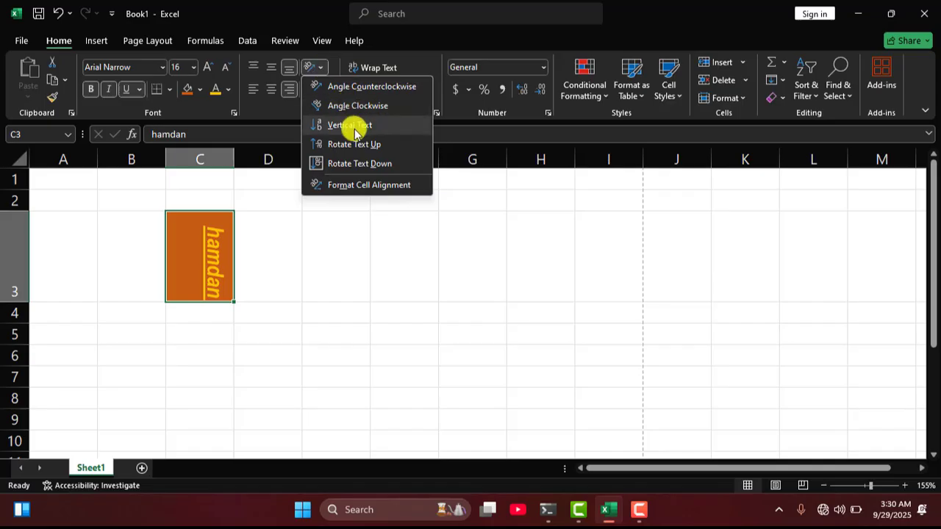
{"action": "left_click", "coordinate": [343, 105]}
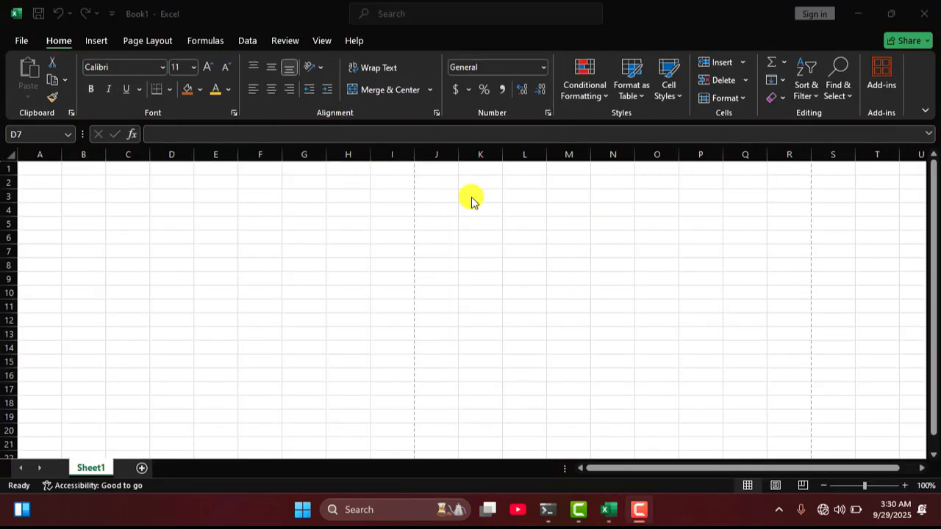
- Enter the addition formulas =2+2 in cell D2, =5+5 in D3 and =65+96 in D4
{"action": "left_click", "coordinate": [168, 180]}
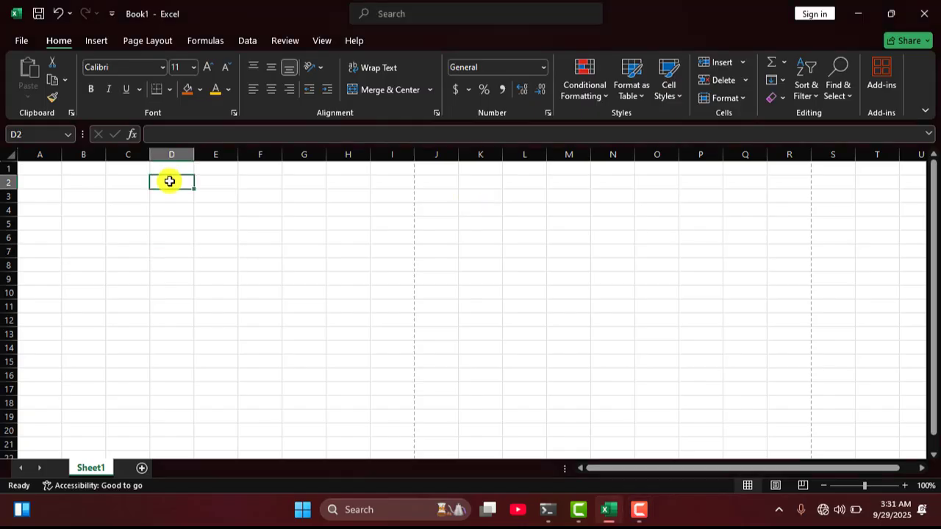
{"action": "type", "text": "="}
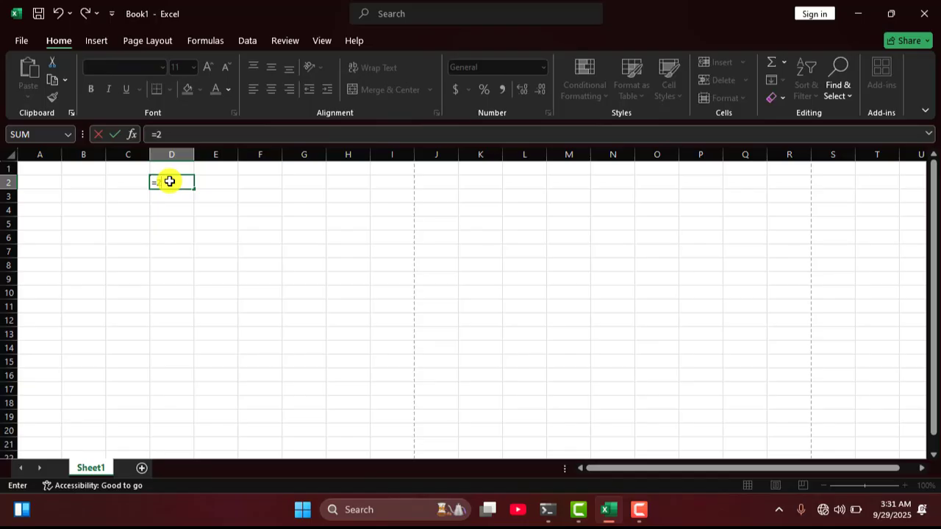
{"action": "type", "text": "2+2"}
{"action": "key", "text": "Return"}
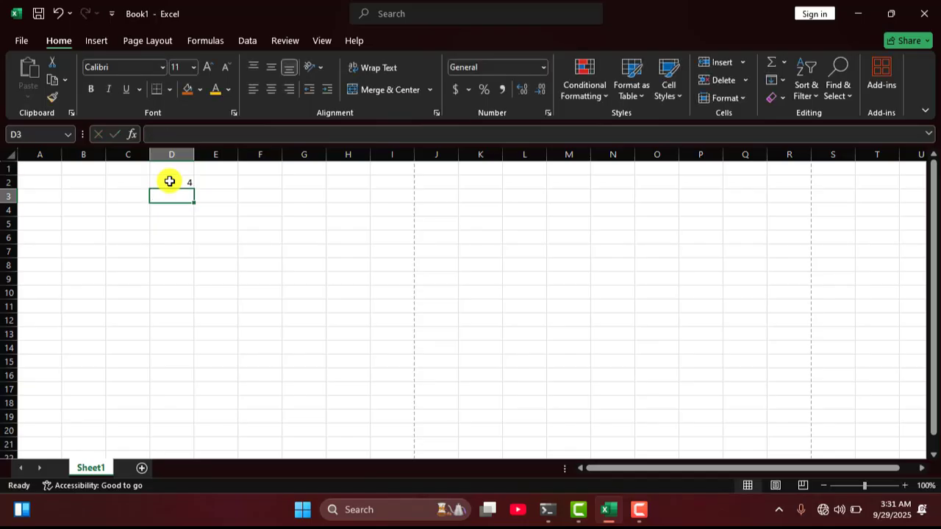
{"action": "type", "text": "=5+5"}
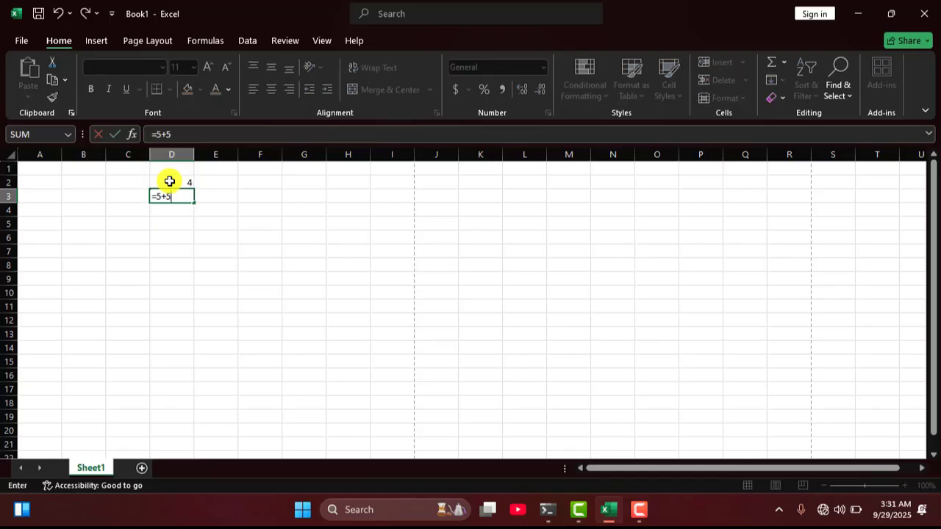
{"action": "key", "text": "Return"}
{"action": "type", "text": "=65"}
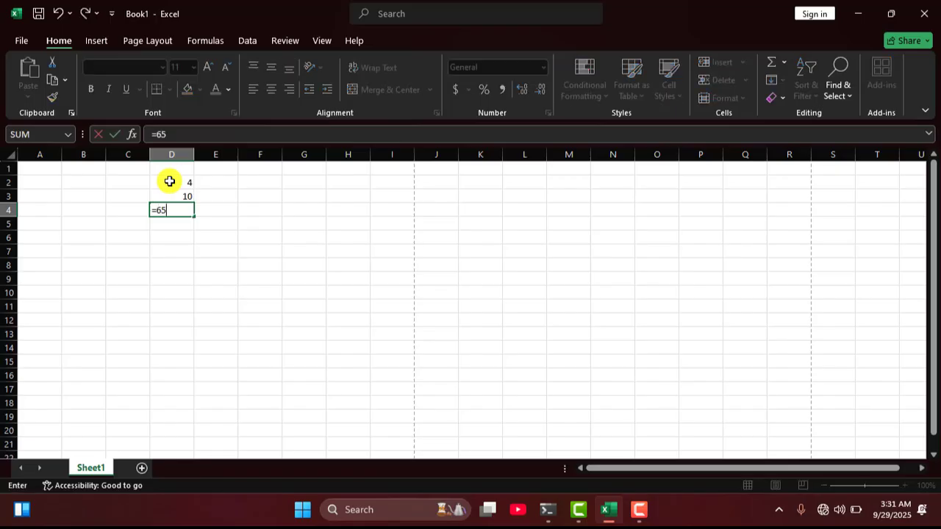
{"action": "type", "text": "+96"}
{"action": "key", "text": "Return"}
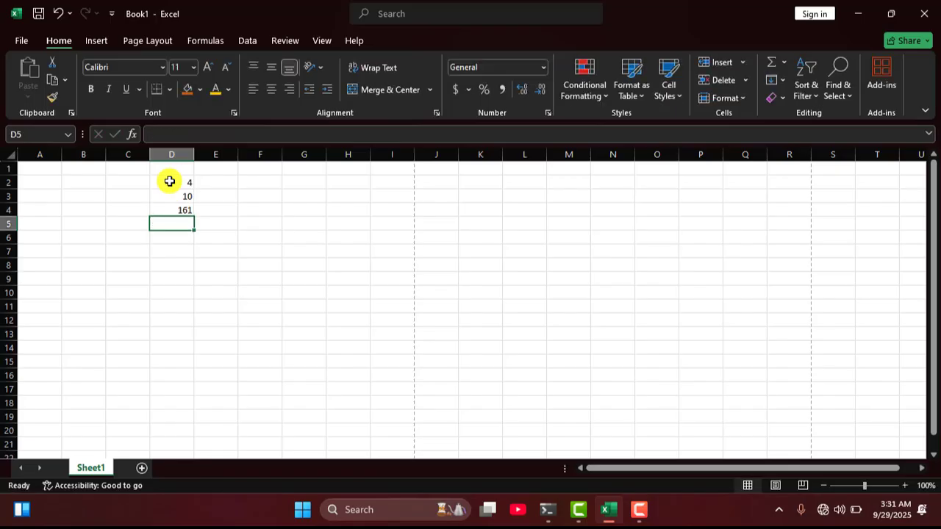
- Enter the subtraction formulas =5-4 in cell D2, =3-3 in D3 and =9-3 in D4
{"action": "type", "text": "="}
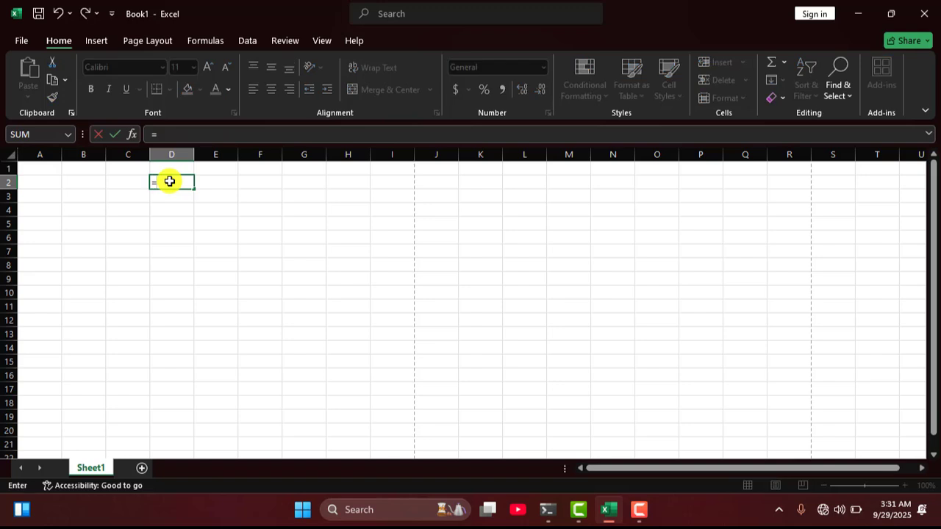
{"action": "type", "text": "5-4"}
{"action": "key", "text": "Return"}
{"action": "type", "text": "=3"}
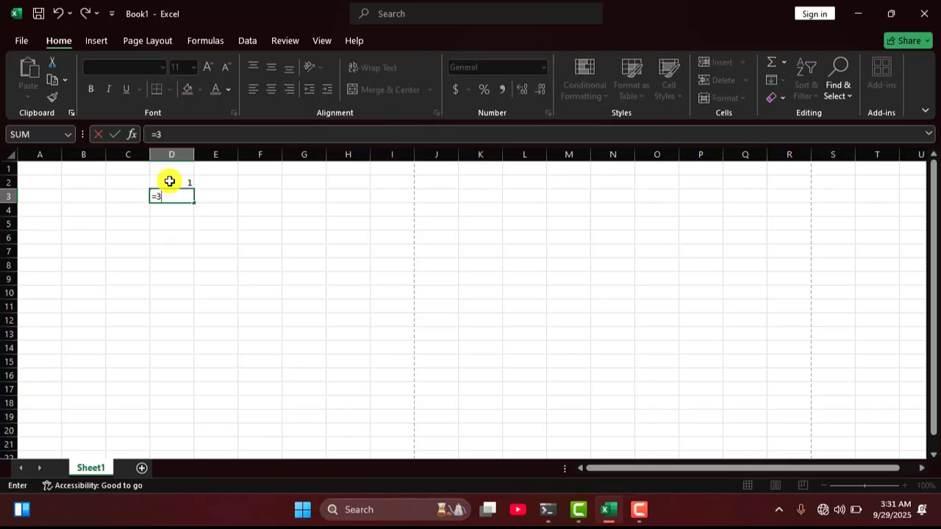
{"action": "type", "text": "-3"}
{"action": "key", "text": "Return"}
{"action": "type", "text": "="}
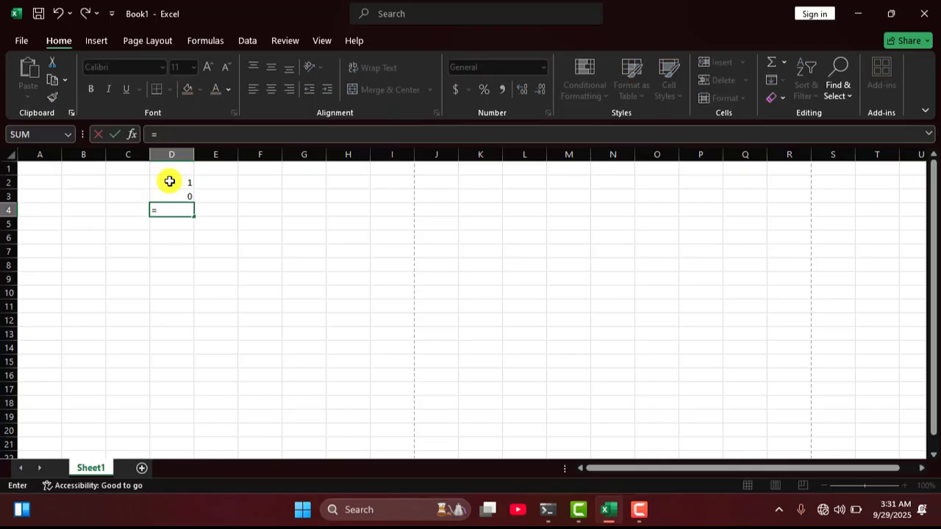
{"action": "type", "text": "9-3"}
{"action": "key", "text": "Return"}
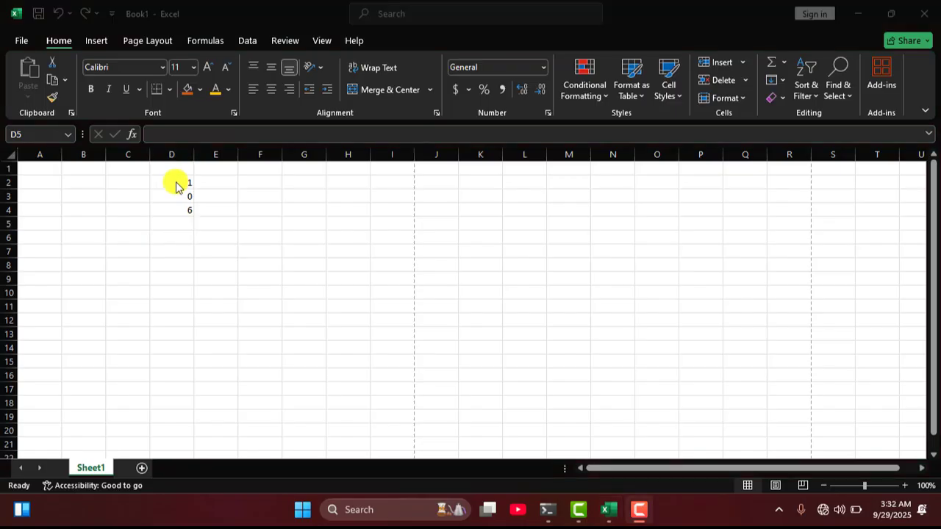
- Delete the subtraction formulas in cells D2 to D4
{"action": "key", "text": "Up"}
{"action": "left_click", "coordinate": [181, 186], "text": "shift"}
{"action": "key", "text": "Delete"}
- Enter the multiplication formulas =2*8 in cell E2 and =2*9 in E3, and undo both entries
{"action": "left_click", "coordinate": [206, 184]}
{"action": "type", "text": "=2"}
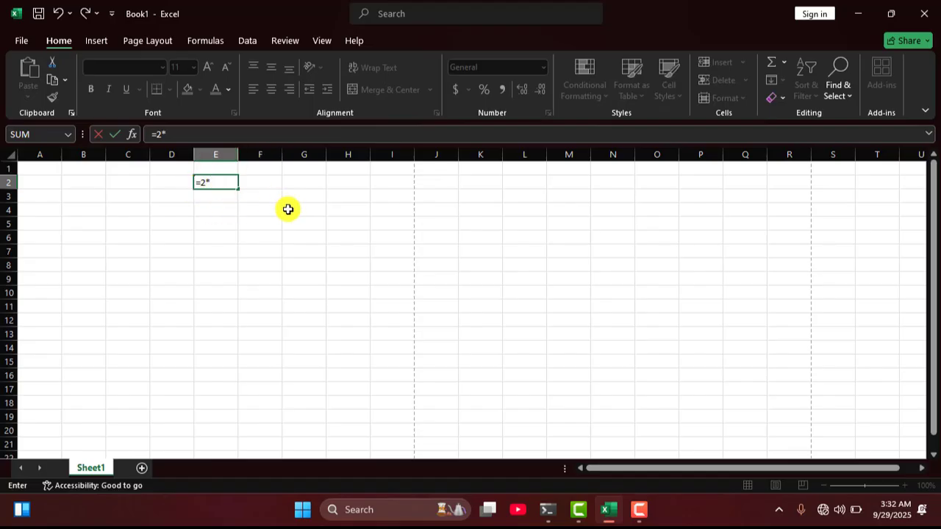
{"action": "type", "text": "*8"}
{"action": "key", "text": "Return"}
{"action": "type", "text": "-"}
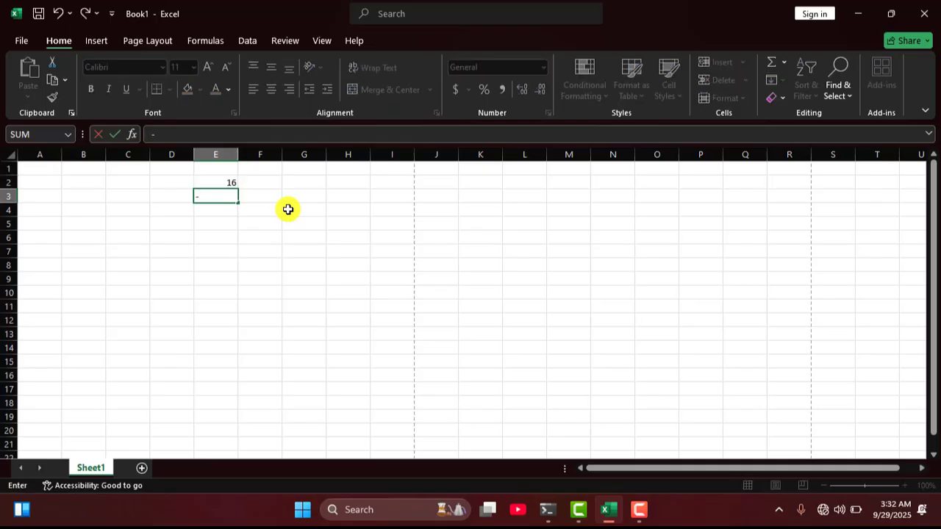
{"action": "key", "text": "BackSpace"}
{"action": "type", "text": "=2*9"}
{"action": "key", "text": "Return"}
{"action": "key", "text": "ctrl+z"}
{"action": "key", "text": "ctrl+z"}
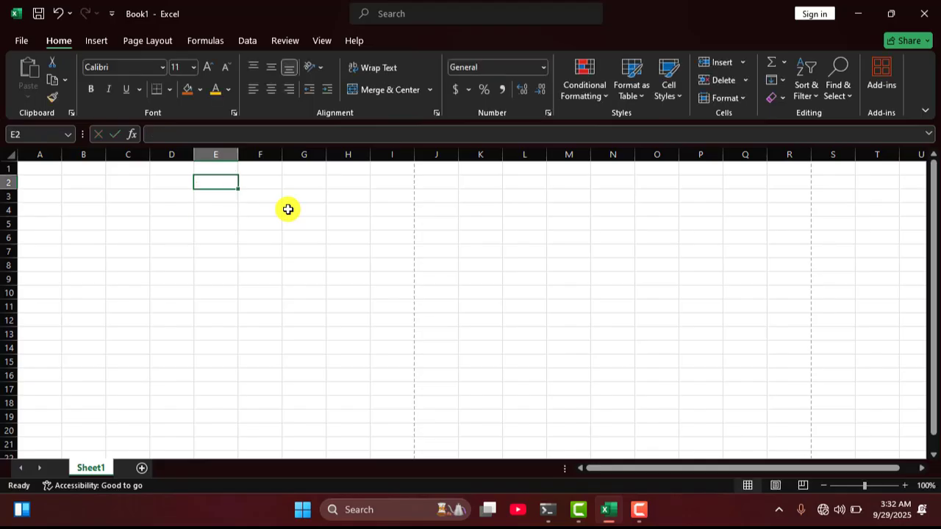
- Enter the division formulas =8/2 in cell E2 and =4/2 in E3
{"action": "type", "text": "="}
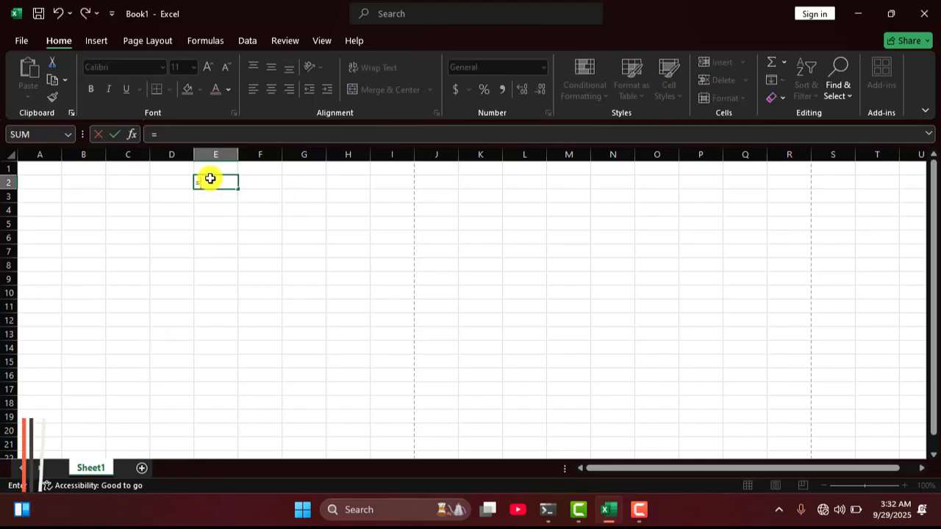
{"action": "type", "text": "8"}
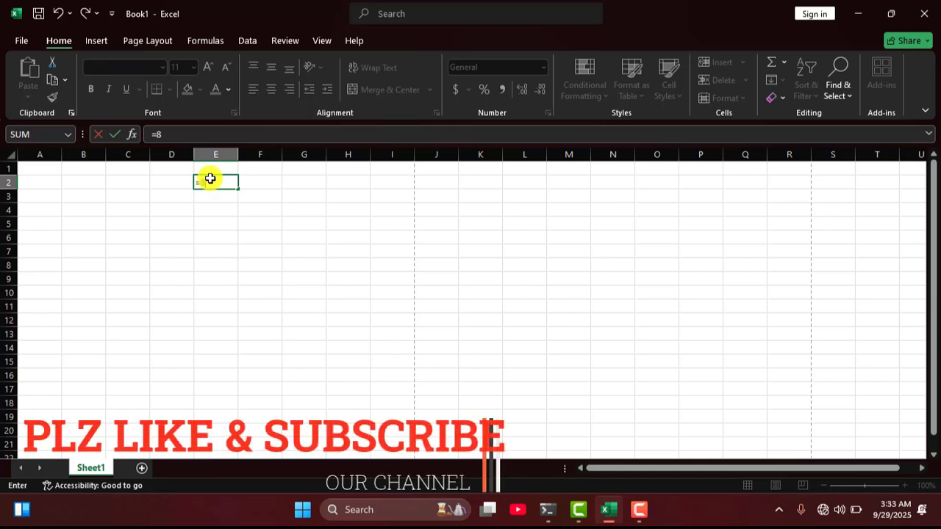
{"action": "type", "text": "/2"}
{"action": "key", "text": "Return"}
{"action": "type", "text": "="}
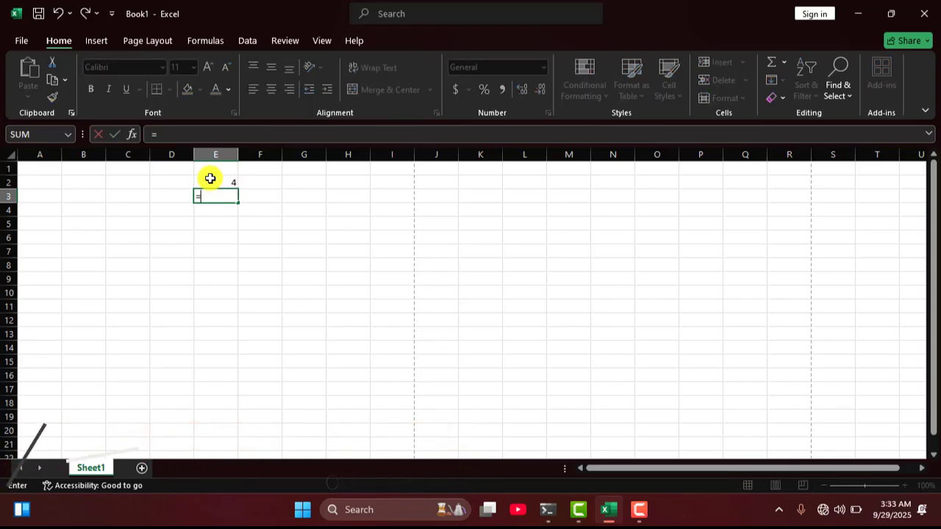
{"action": "type", "text": "4/2"}
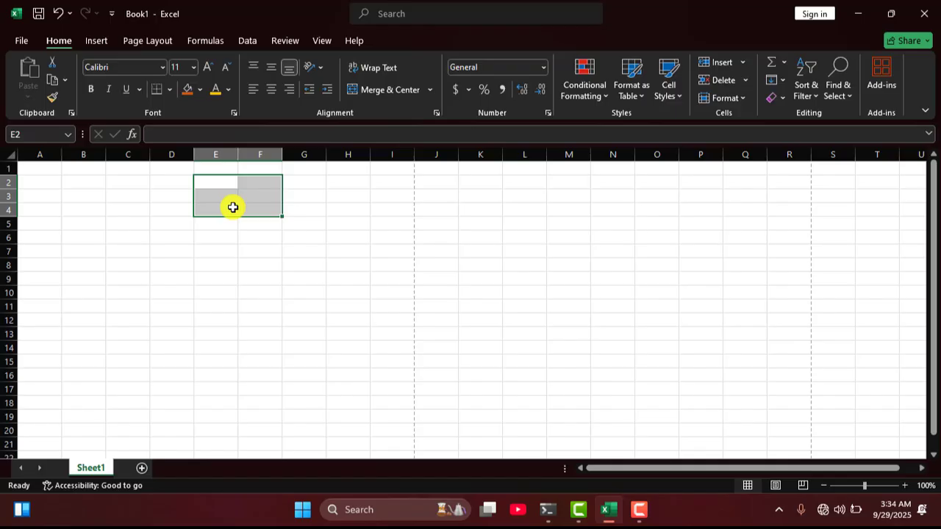
- Enter 2 in cell G2, and 9, 3, 6, 5, 4, 2, 536, 8, 5, 63, 1, 2, 2 down H2 to H14
{"action": "left_click", "coordinate": [299, 182]}
{"action": "type", "text": "2"}
{"action": "key", "text": "Tab"}
{"action": "type", "text": "9"}
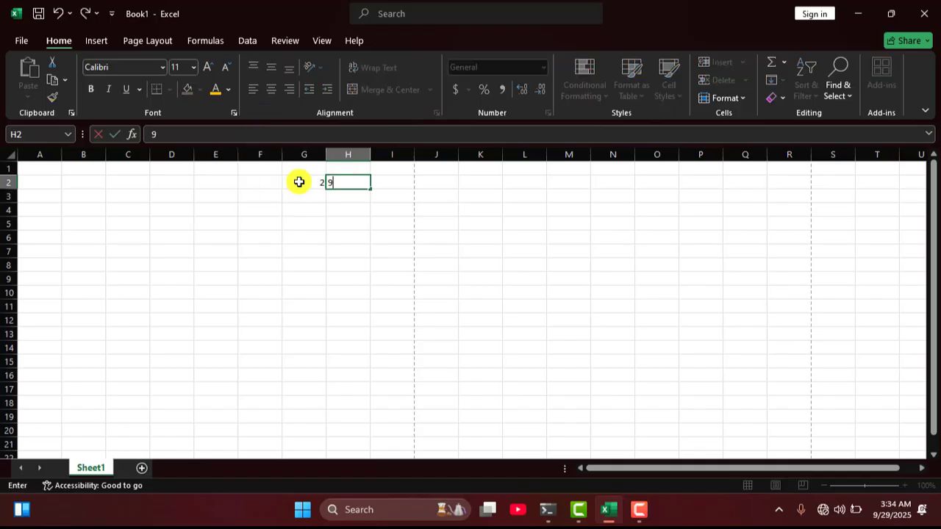
{"action": "key", "text": "Return"}
{"action": "type", "text": "3 6 5 "}
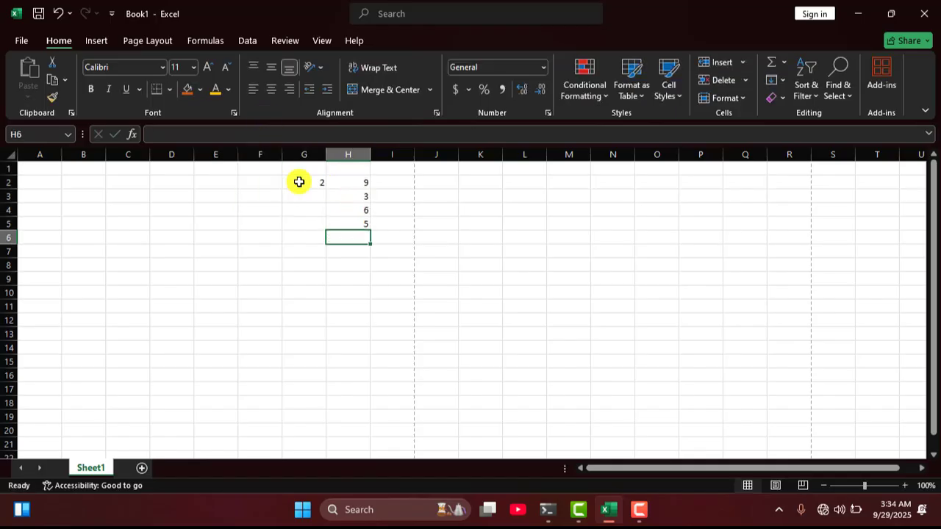
{"action": "type", "text": "4 2 536 8 5 63 1 2 2"}
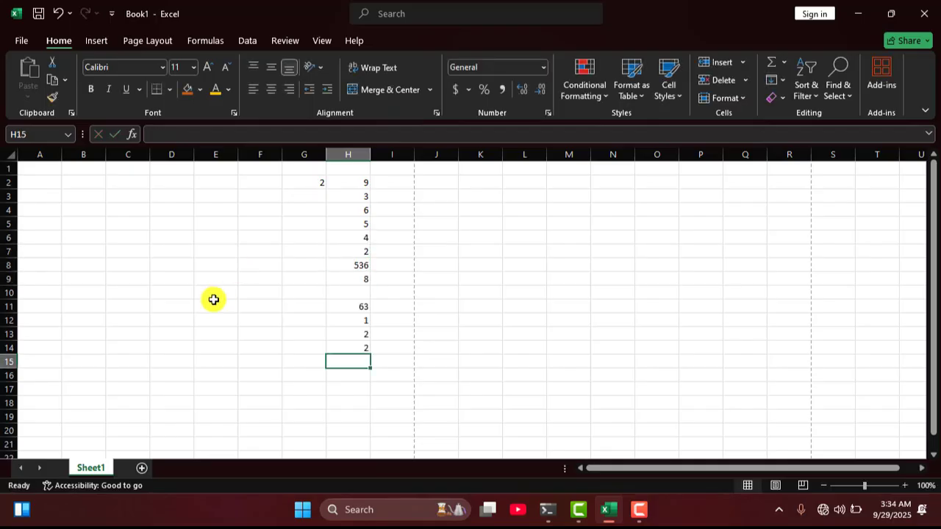
- Enter the values 5, 23, 6, 5, 5, 5, 5, 52, 4, 2, 1, 25, 5 down column I from cell I2
{"action": "left_click", "coordinate": [389, 184]}
{"action": "type", "text": "5 23 6 5 5 5 5 52 4 2 1 25 5"}
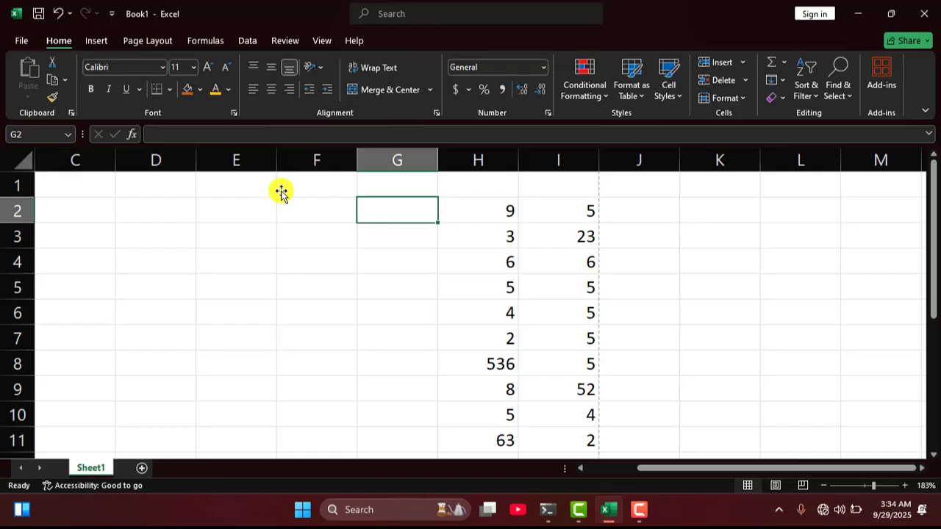
- Enter the formula =SUM(H2:I2) in cell G2 to add the two values in row 2
{"action": "type", "text": "="}
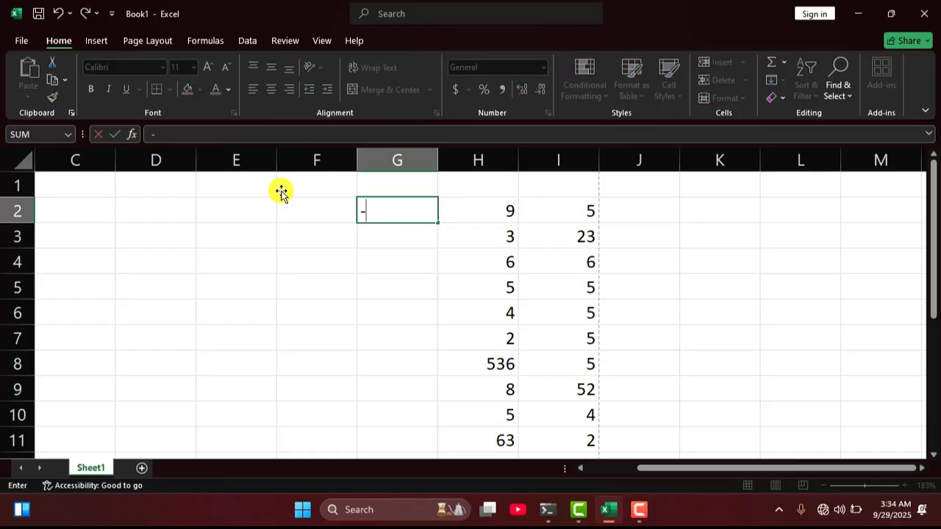
{"action": "key", "text": "BackSpace"}
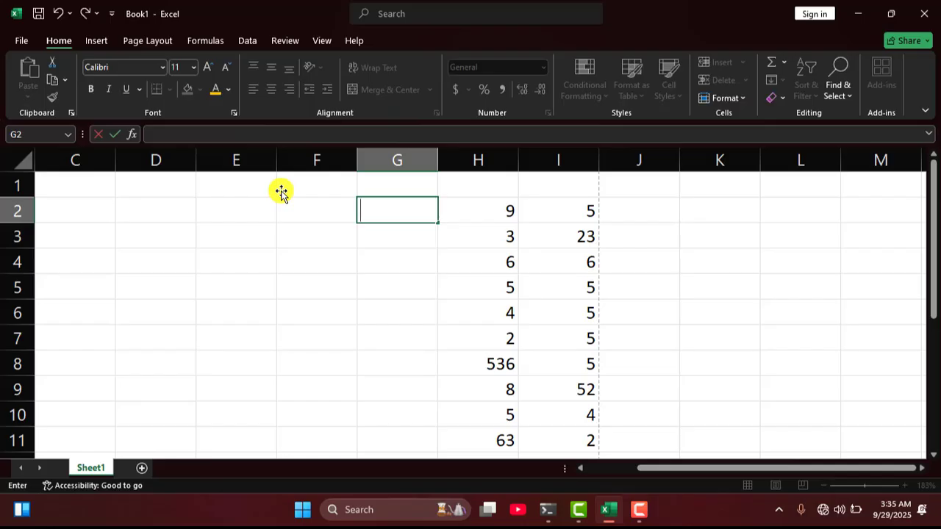
{"action": "type", "text": "="}
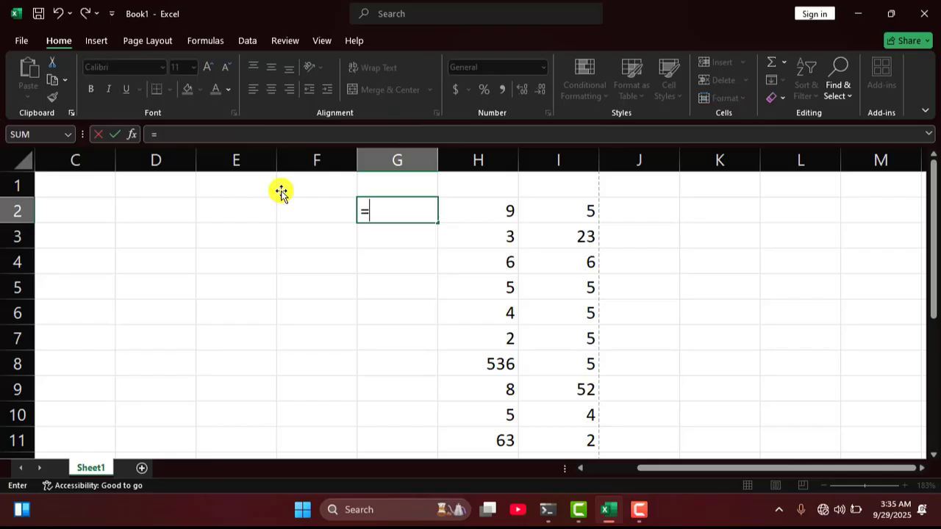
{"action": "type", "text": "sum"}
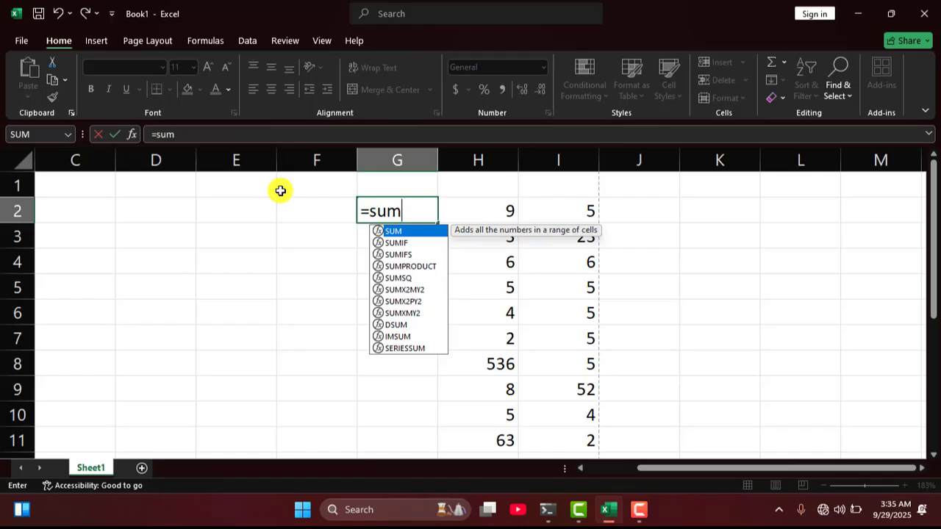
{"action": "key", "text": "Tab"}
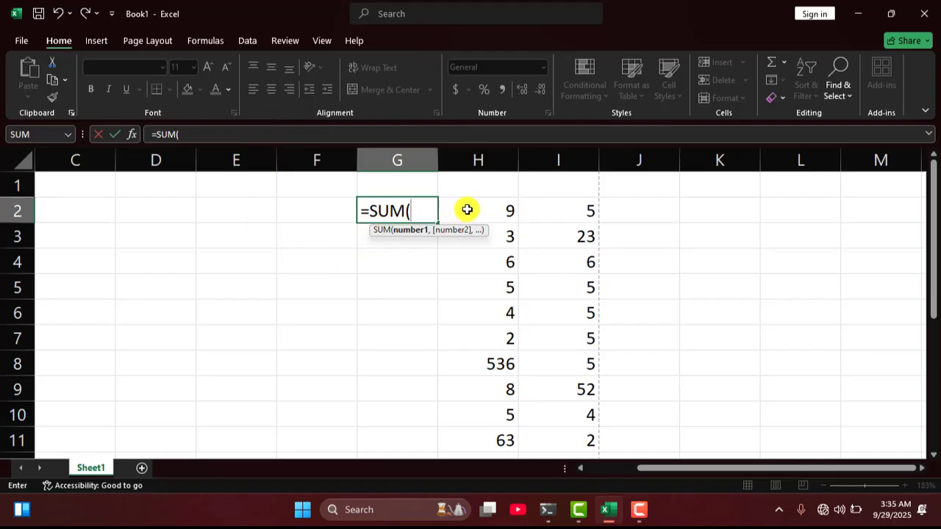
{"action": "type", "text": "h2"}
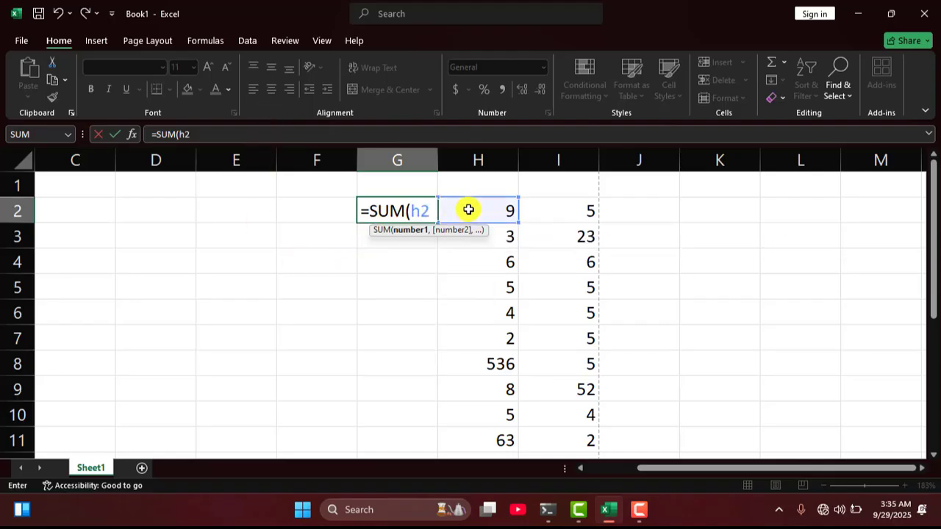
{"action": "type", "text": ":i2"}
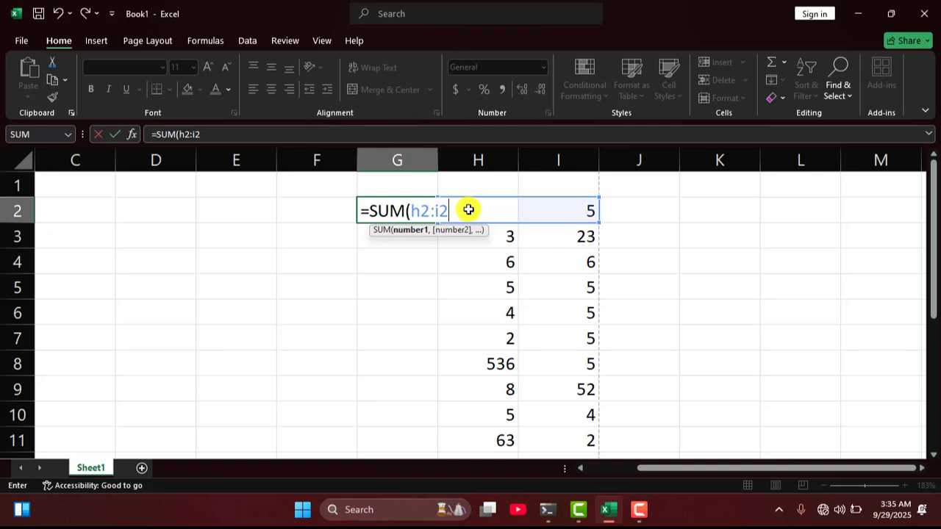
{"action": "key", "text": "Return"}
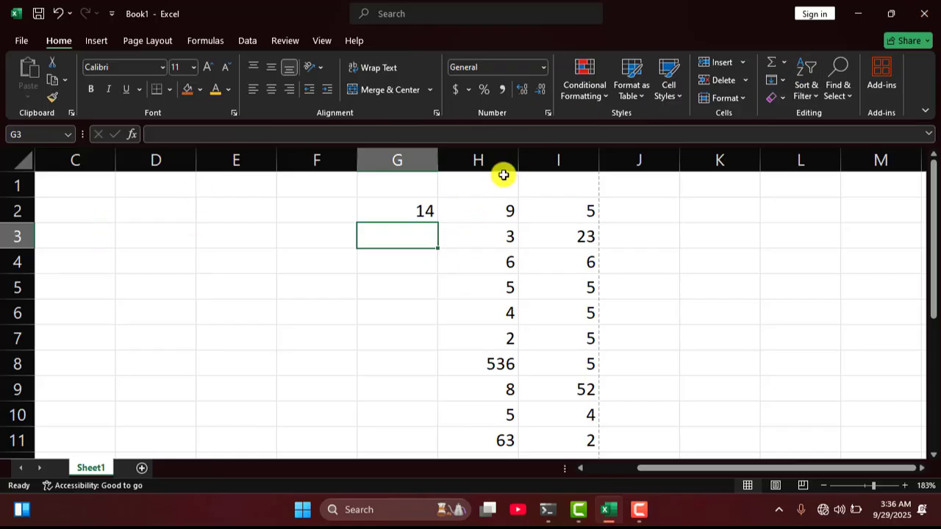
- Enter the formula =SUM(H3:I3) in cell G3 to add the two values in row 3
{"action": "type", "text": "=sum"}
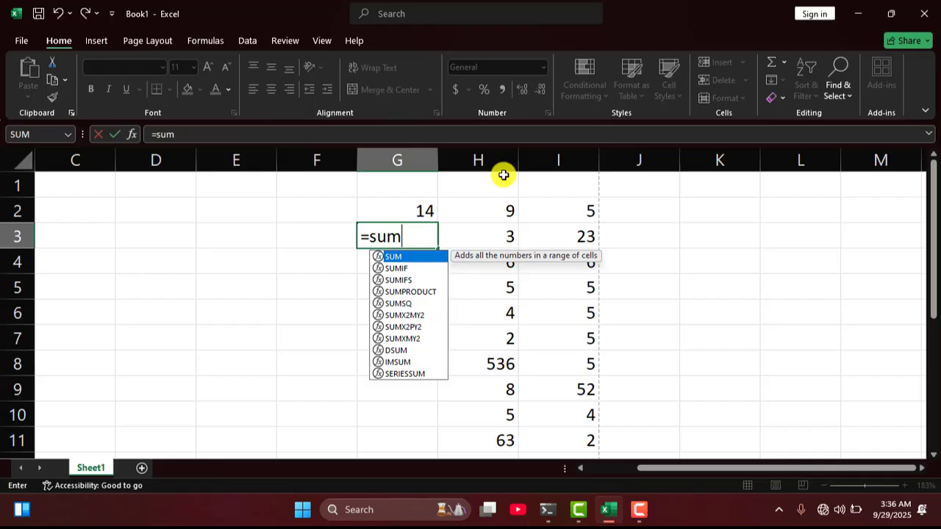
{"action": "key", "text": "Tab"}
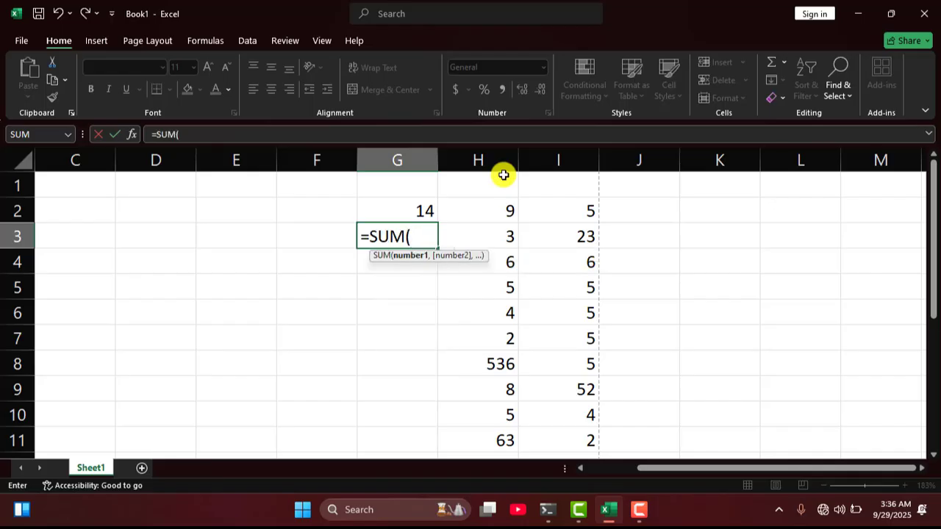
{"action": "type", "text": "h"}
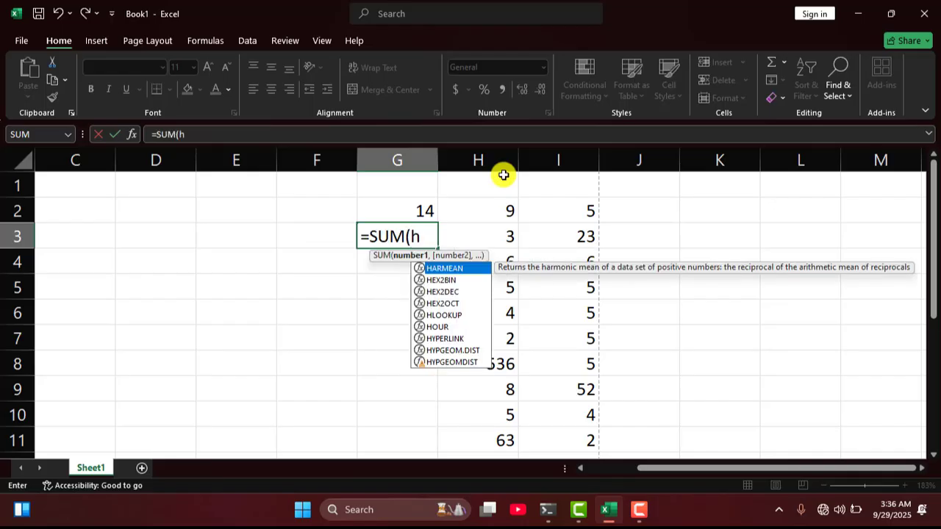
{"action": "type", "text": "2:"}
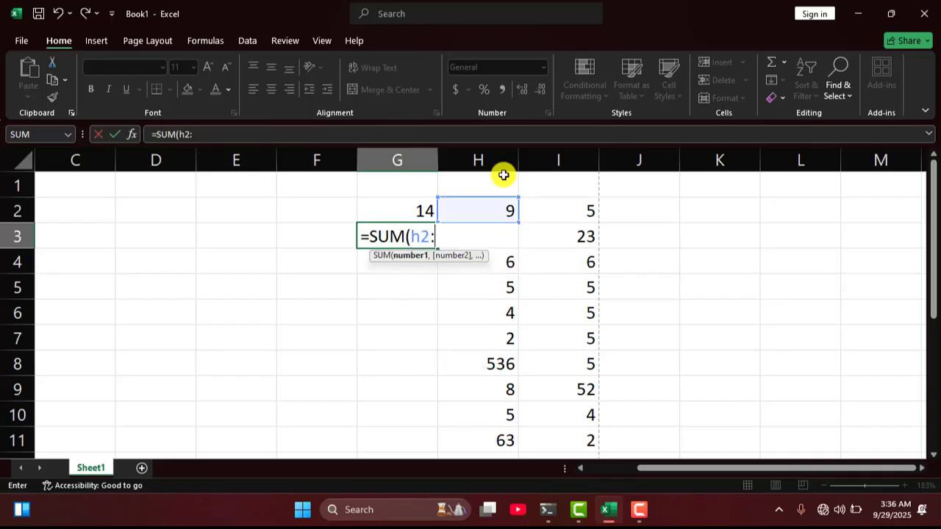
{"action": "key", "text": "Left"}
{"action": "key", "text": "Right"}
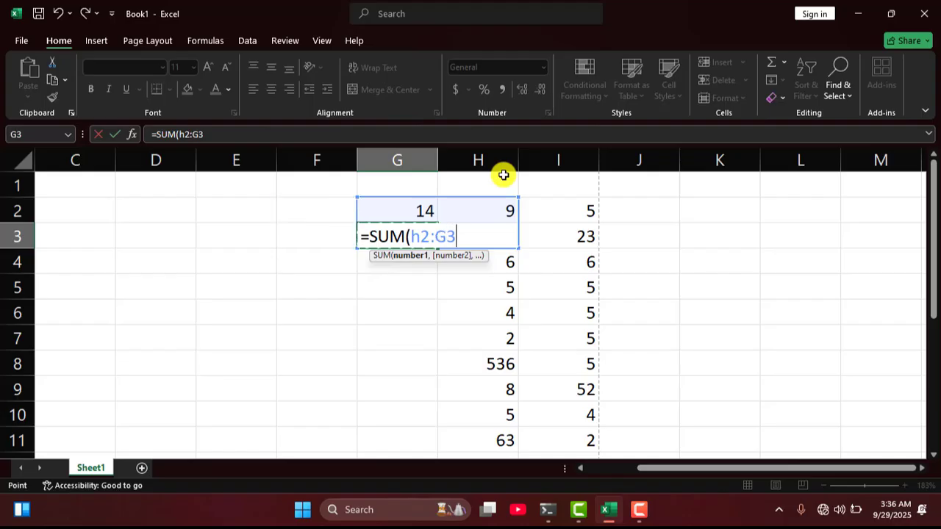
{"action": "key", "text": "BackSpace"}
{"action": "key", "text": "BackSpace"}
{"action": "key", "text": "BackSpace"}
{"action": "key", "text": "BackSpace"}
{"action": "type", "text": "3:i3"}
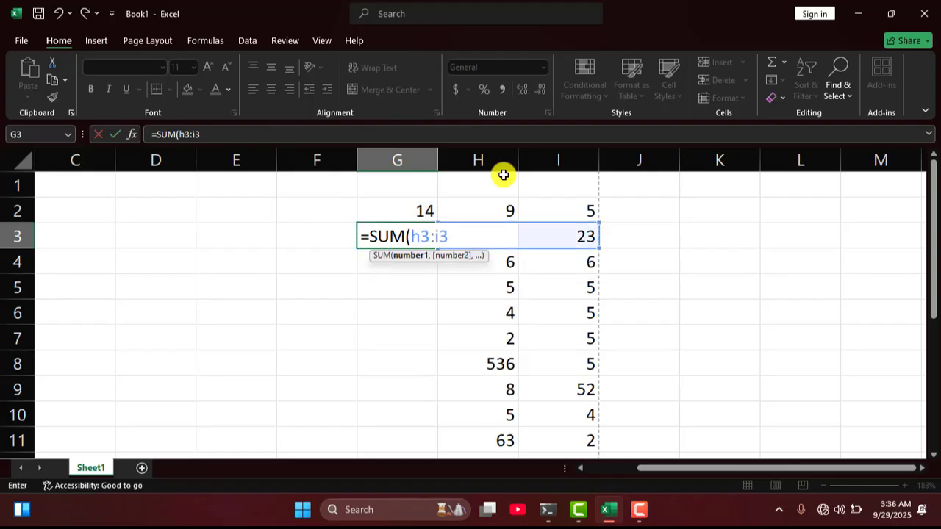
{"action": "key", "text": "Return"}
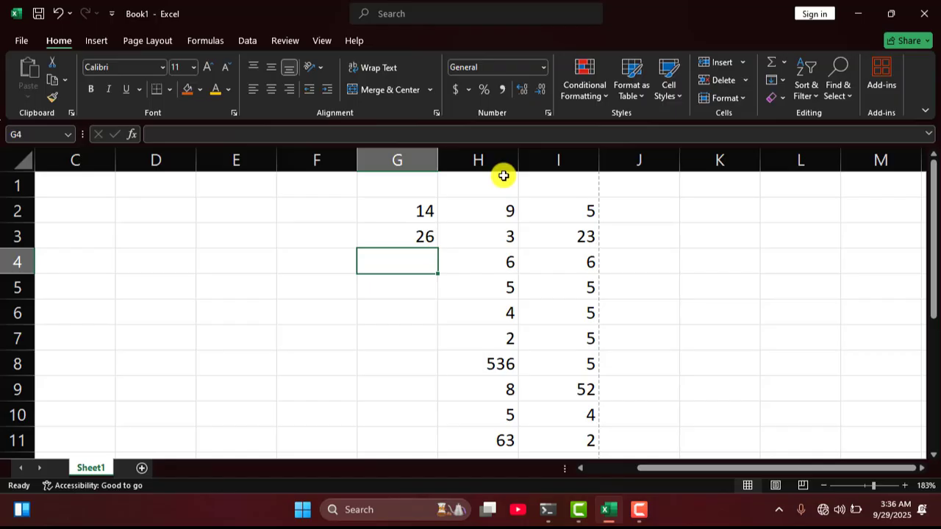
- Enter a SUM formula in cell G4, picking the range H4:I4 on the sheet as its argument
{"action": "type", "text": "=su"}
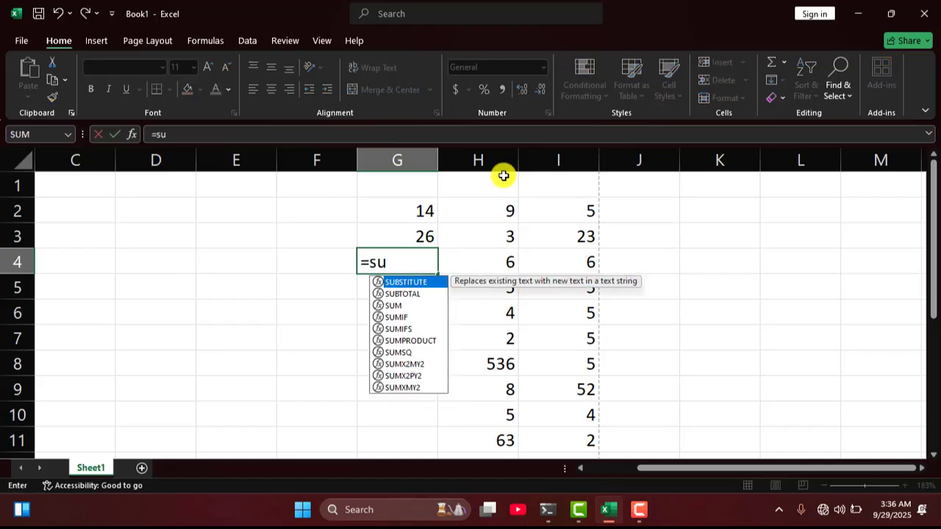
{"action": "type", "text": "m"}
{"action": "key", "text": "Tab"}
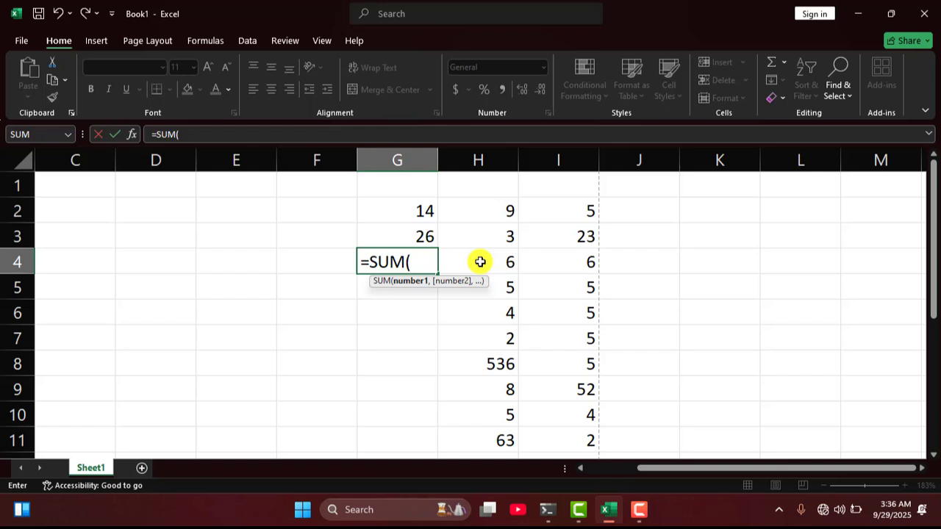
{"action": "left_click_drag", "start_coordinate": [480, 262], "coordinate": [531, 262]}
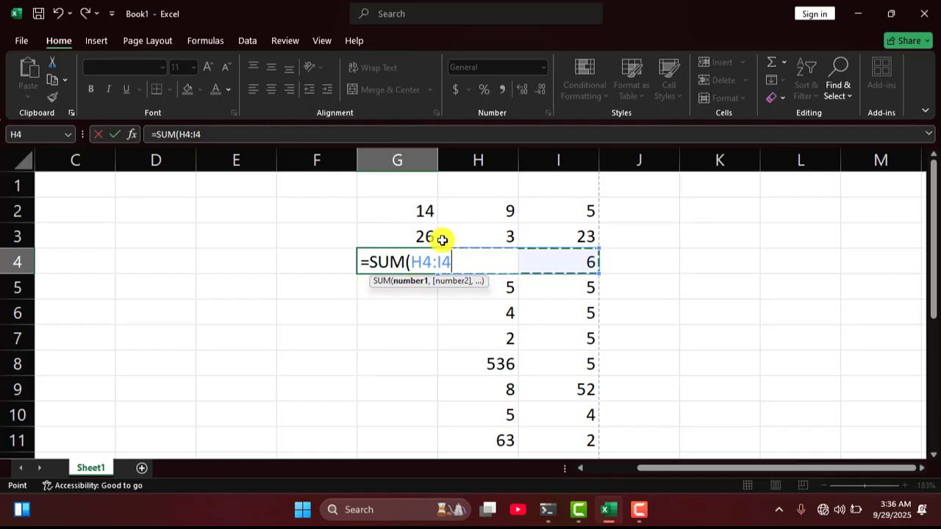
{"action": "key", "text": "Return"}
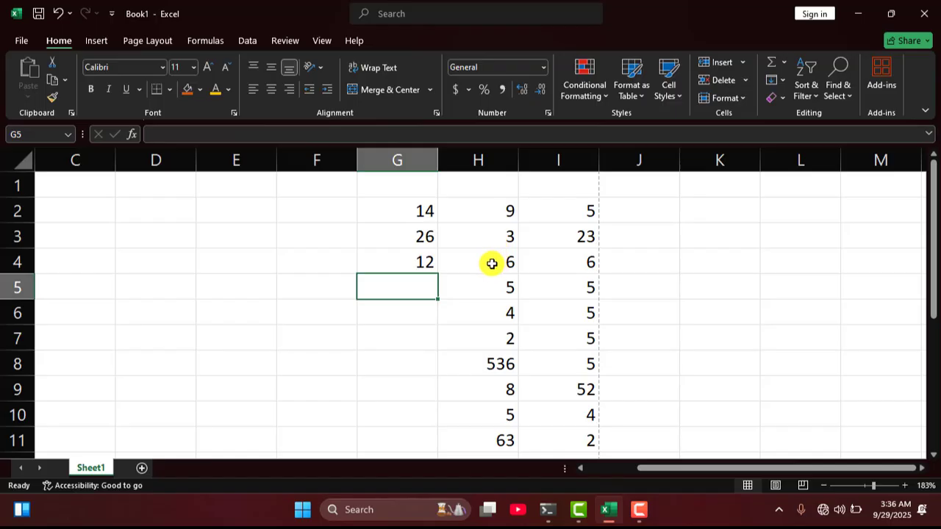
- Add a new worksheet and enter the title Dragging in cell C5 and the heading s.no in C7
{"action": "scroll", "coordinate": [458, 262], "scroll_direction": "down", "scroll_amount": 4}
{"action": "scroll", "coordinate": [470, 250], "scroll_direction": "up", "scroll_amount": 4}
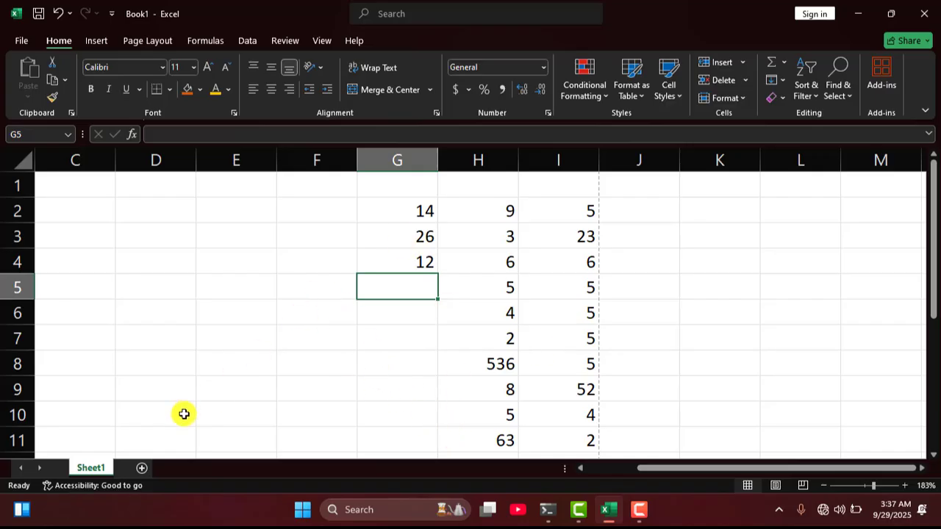
{"action": "left_click", "coordinate": [140, 471]}
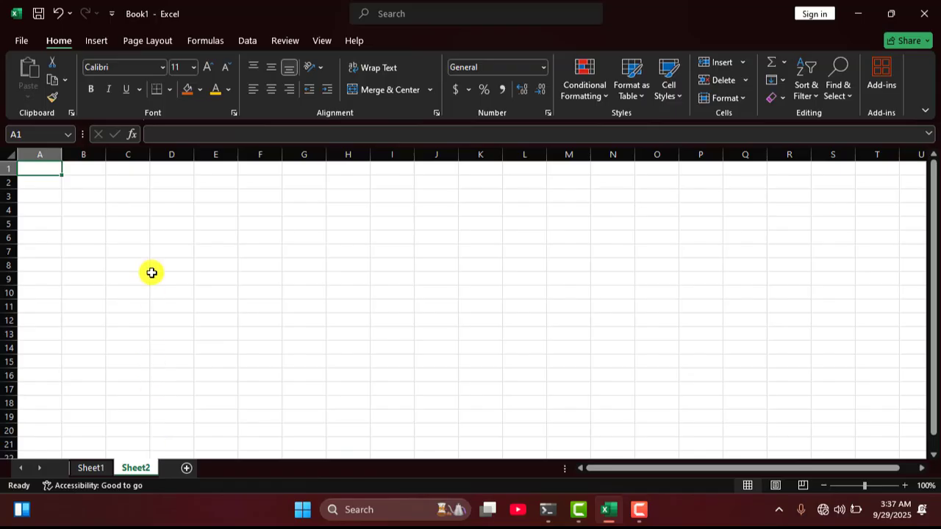
{"action": "scroll", "coordinate": [150, 270], "scroll_direction": "up", "scroll_amount": 4, "text": "ctrl"}
{"action": "scroll", "coordinate": [151, 270], "scroll_direction": "left", "scroll_amount": 1}
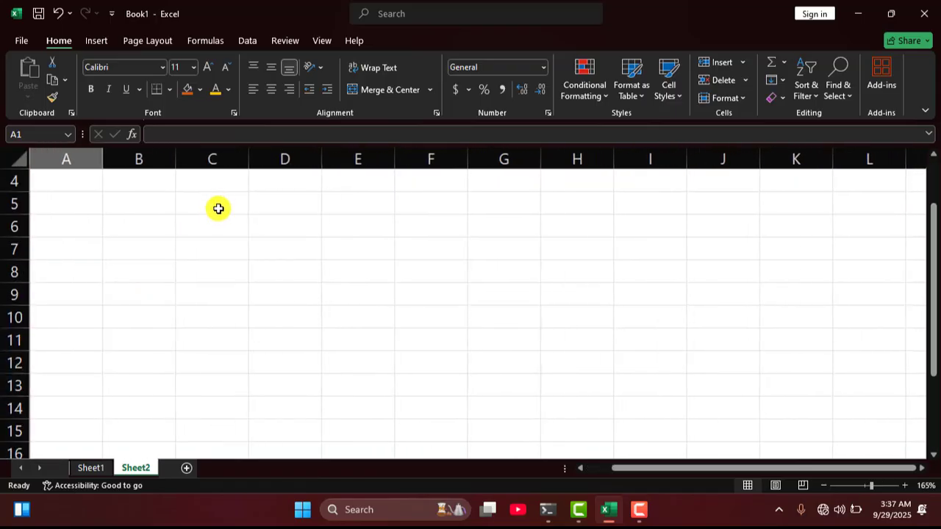
{"action": "left_click", "coordinate": [221, 204]}
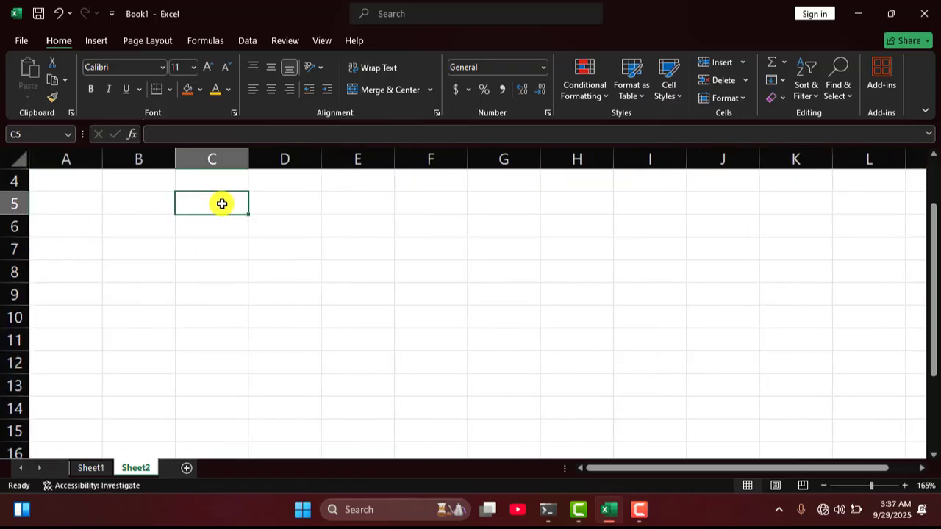
{"action": "type", "text": "Dragging"}
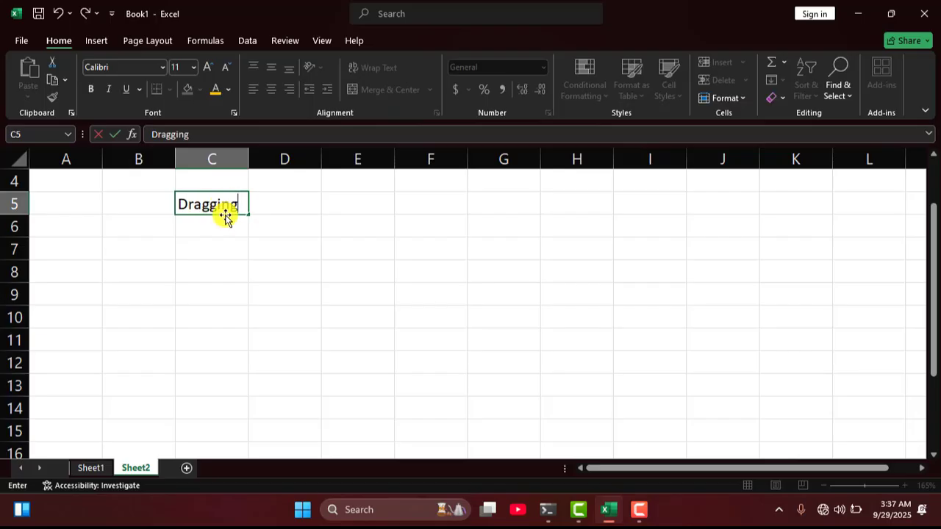
{"action": "left_click", "coordinate": [198, 253]}
{"action": "type", "text": "s"}
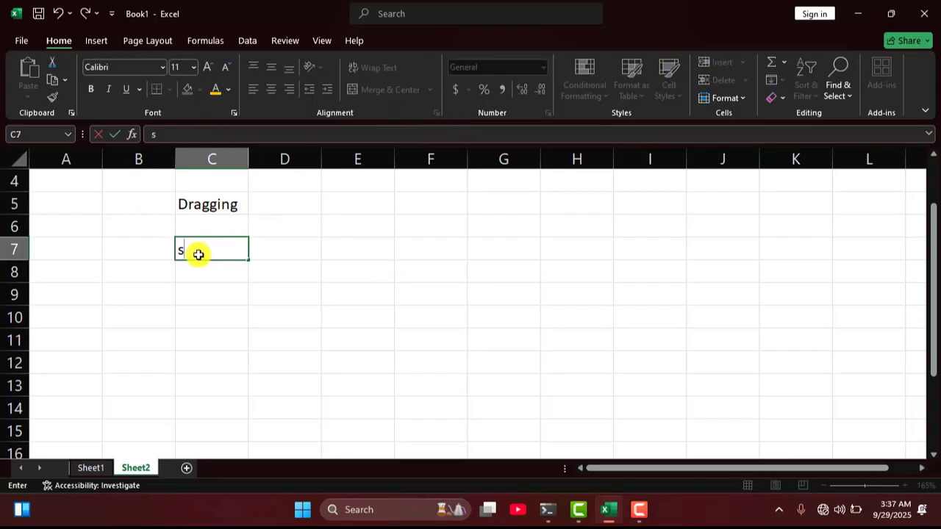
{"action": "type", "text": ".no"}
{"action": "key", "text": "Return"}
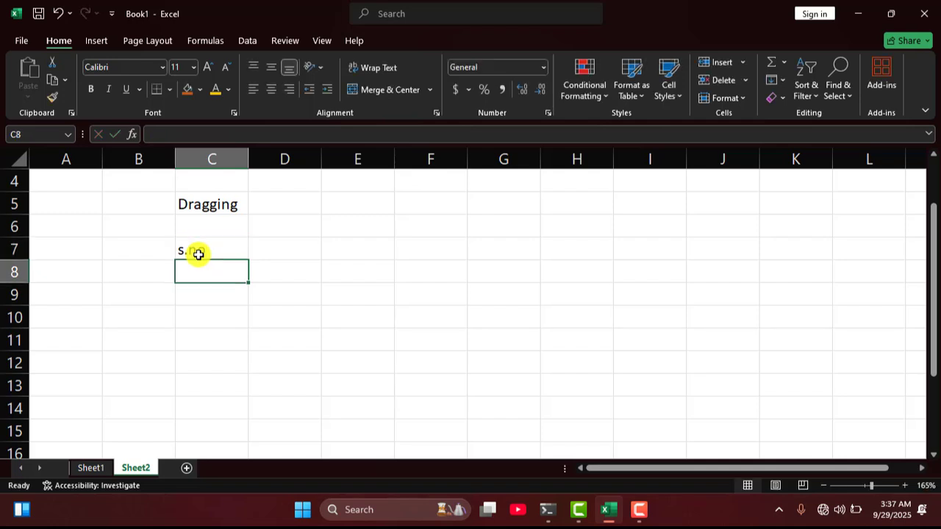
- Enter the serial numbers 1 to 6 one by one down cells C8 to C13
{"action": "type", "text": "1"}
{"action": "key", "text": "Return"}
{"action": "type", "text": "2"}
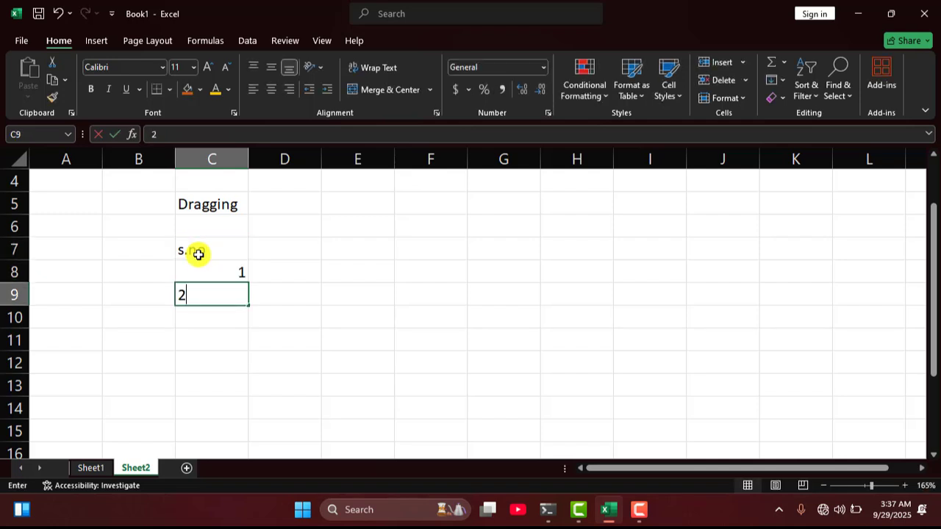
{"action": "key", "text": "Return"}
{"action": "type", "text": "3"}
{"action": "key", "text": "Return"}
{"action": "type", "text": "4"}
{"action": "key", "text": "Return"}
{"action": "type", "text": "5"}
{"action": "key", "text": "Return"}
{"action": "type", "text": "6"}
{"action": "key", "text": "Return"}
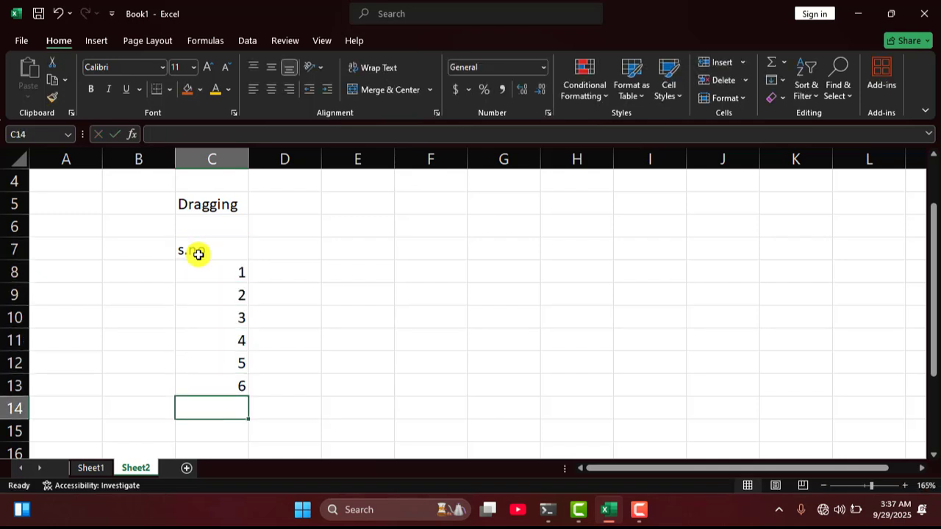
{"action": "key", "text": "Return"}
{"action": "type", "text": "7"}
{"action": "key", "text": "BackSpace"}
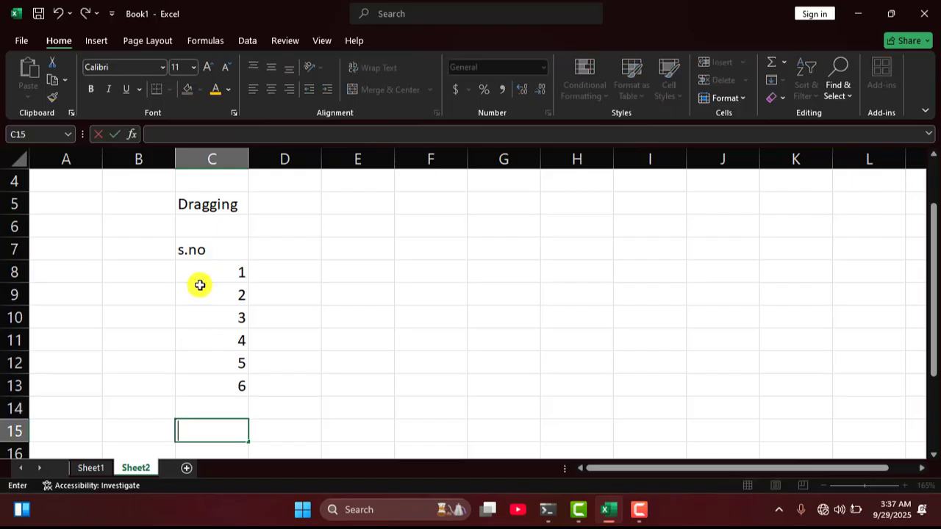
{"action": "left_click_drag", "start_coordinate": [235, 270], "coordinate": [243, 386]}
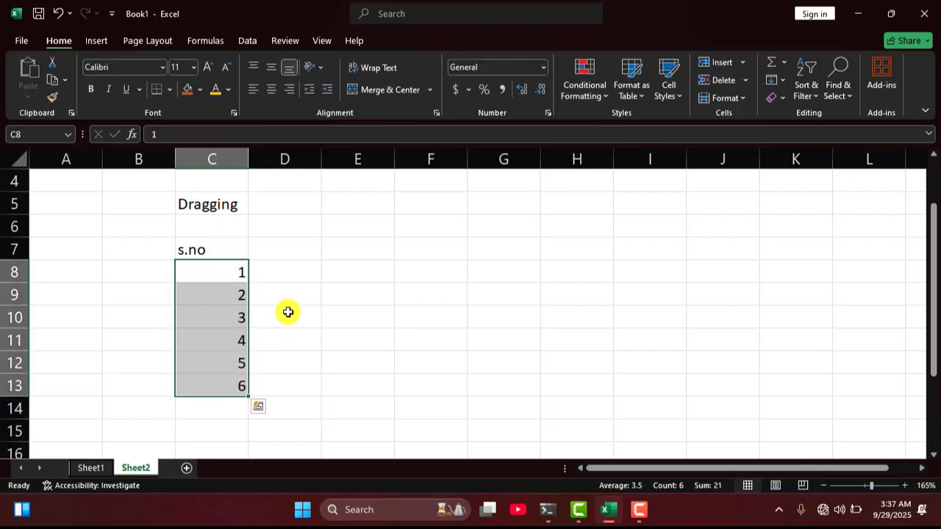
- Enter the series starting values 1 in cell E8 and 2 in cell E9
{"action": "left_click", "coordinate": [333, 272]}
{"action": "type", "text": "1"}
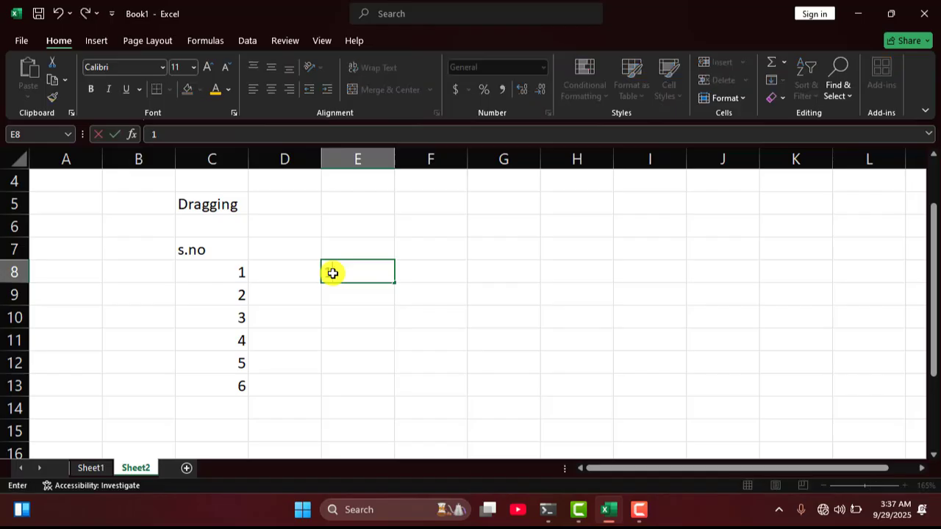
{"action": "key", "text": "Return"}
{"action": "type", "text": "2"}
{"action": "left_click", "coordinate": [296, 271]}
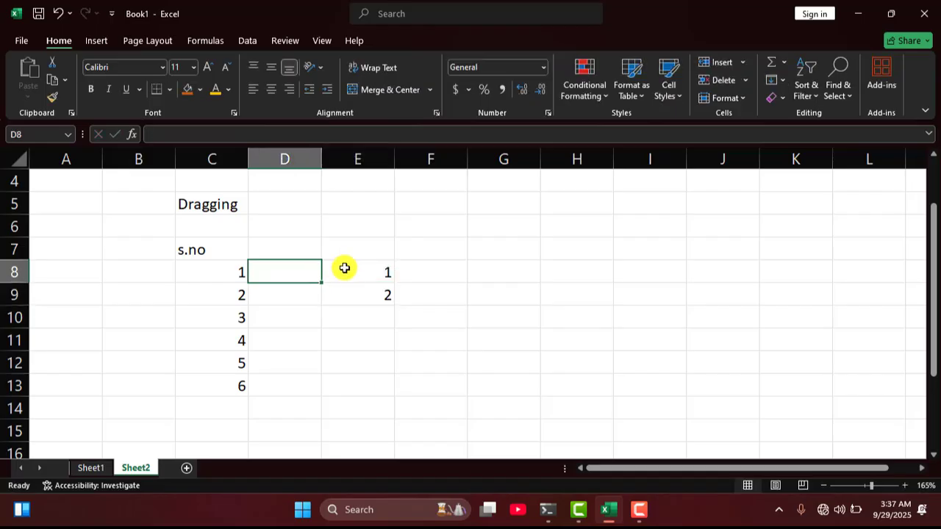
- Extend the series in E8:E9 down column E to row 117 with AutoFill
{"action": "left_click_drag", "start_coordinate": [342, 269], "coordinate": [363, 290]}
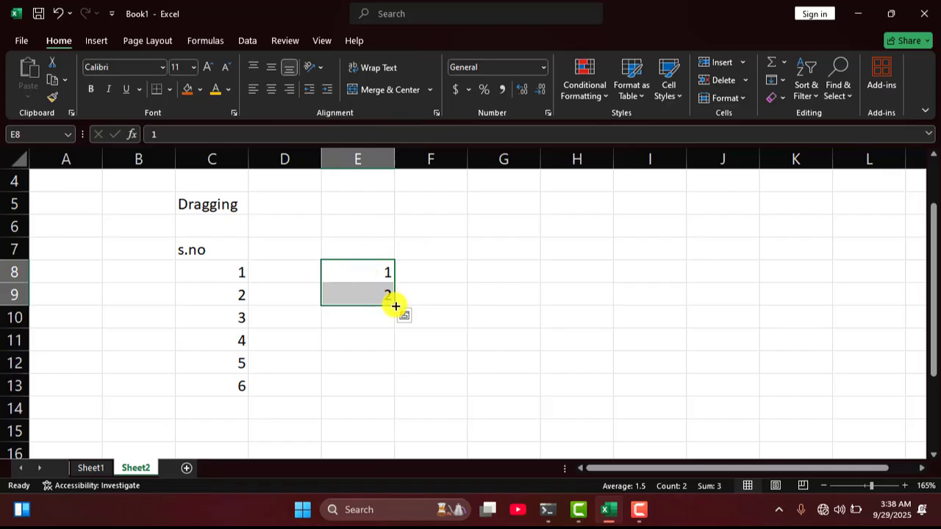
{"action": "left_click_drag", "start_coordinate": [396, 306], "coordinate": [395, 319]}
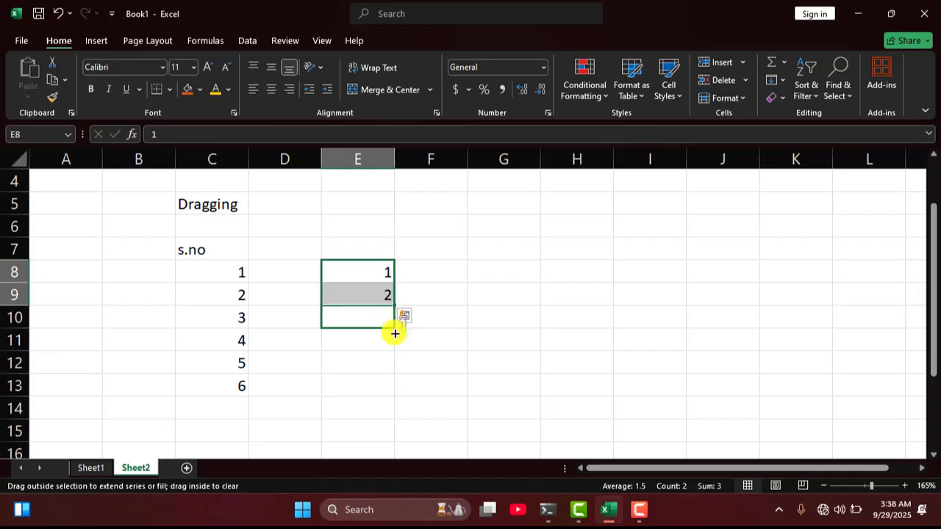
{"action": "left_click_drag", "start_coordinate": [395, 334], "coordinate": [408, 260]}
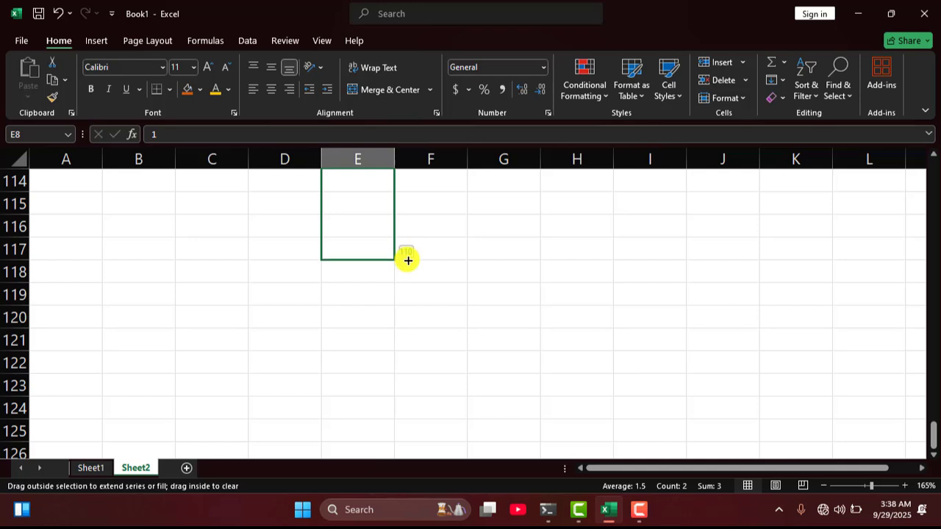
{"action": "left_click_drag", "start_coordinate": [408, 260], "coordinate": [407, 260]}
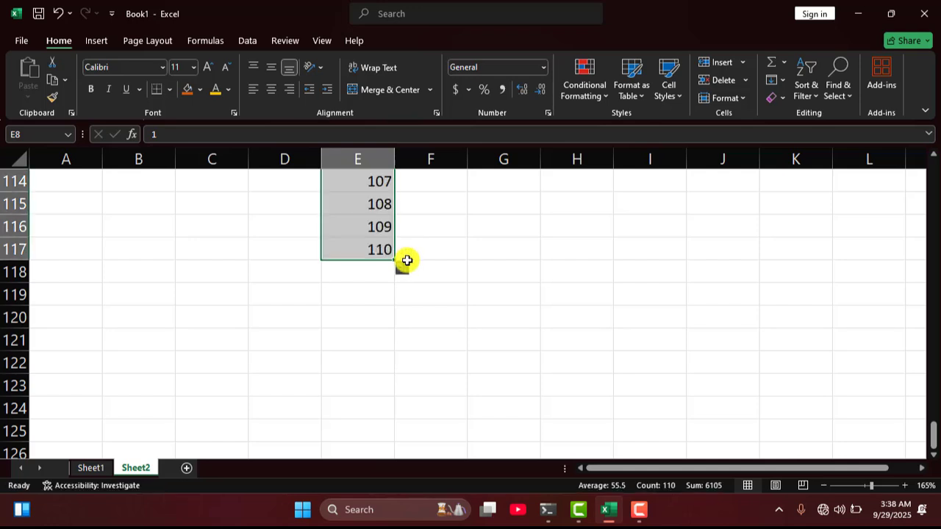
{"action": "scroll", "coordinate": [407, 261], "scroll_direction": "up", "scroll_amount": 18}
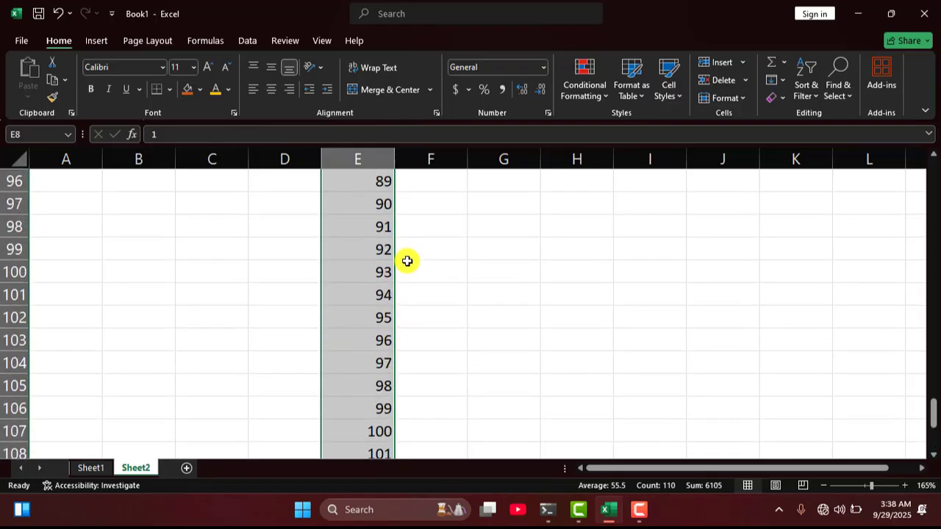
{"action": "scroll", "coordinate": [408, 261], "scroll_direction": "up", "scroll_amount": 15}
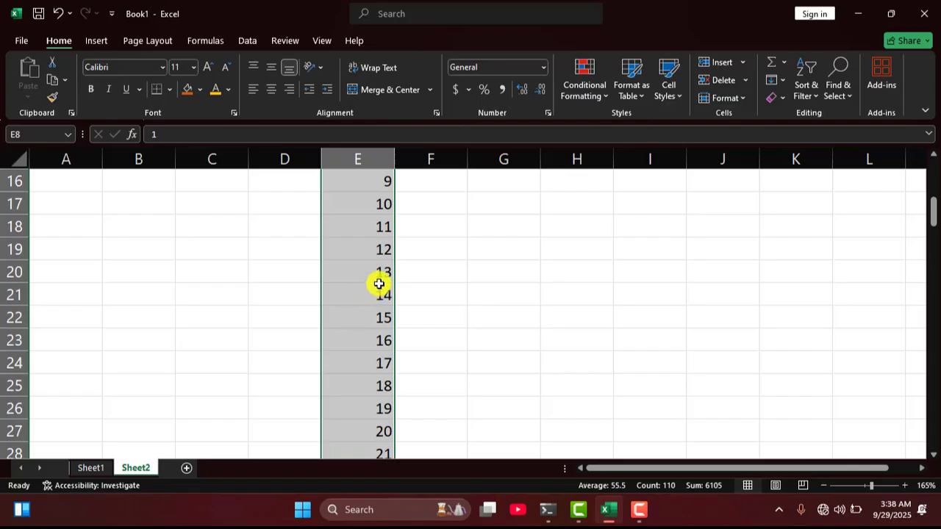
{"action": "scroll", "coordinate": [425, 241], "scroll_direction": "up", "scroll_amount": 4}
{"action": "scroll", "coordinate": [424, 242], "scroll_direction": "down", "scroll_amount": 1}
{"action": "scroll", "coordinate": [424, 242], "scroll_direction": "up", "scroll_amount": 1}
- Enter the odd-number series starting values 1 in cell G8 and 3 in cell G9
{"action": "left_click", "coordinate": [492, 272]}
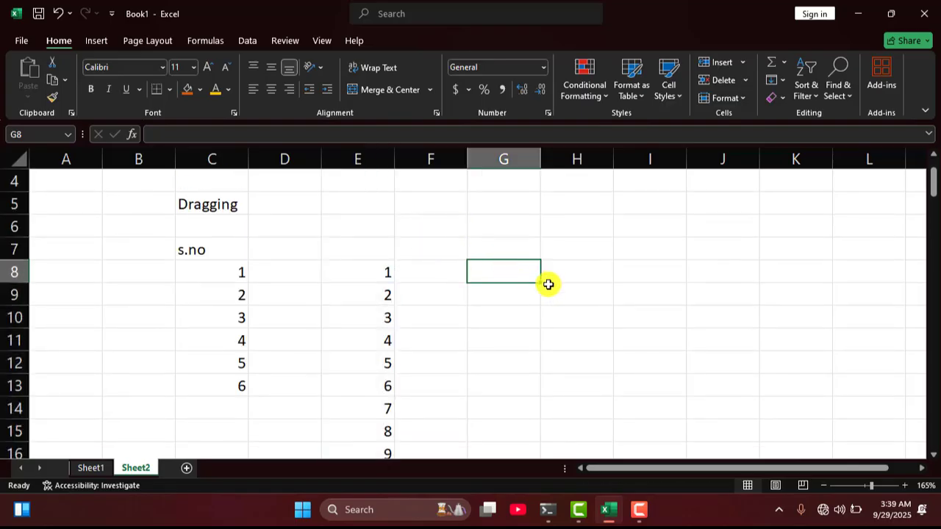
{"action": "left_click_drag", "start_coordinate": [543, 284], "coordinate": [507, 266]}
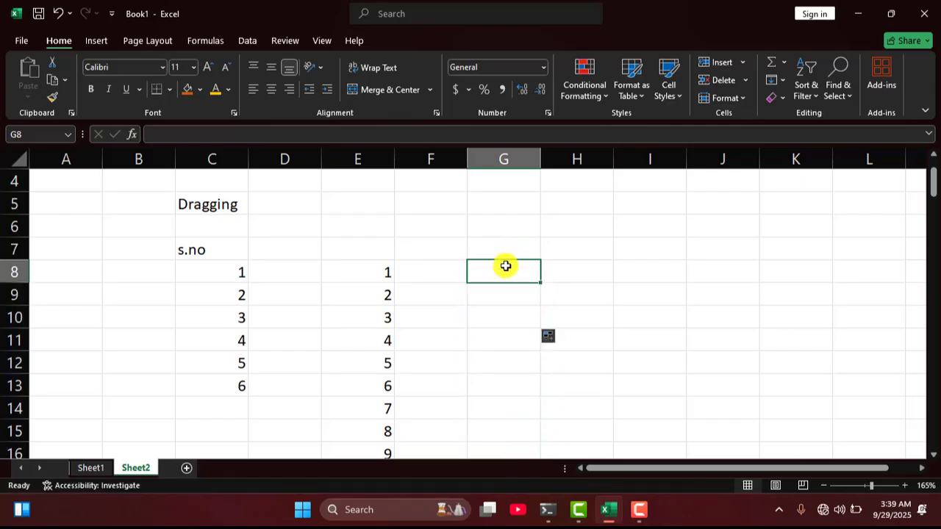
{"action": "type", "text": "1"}
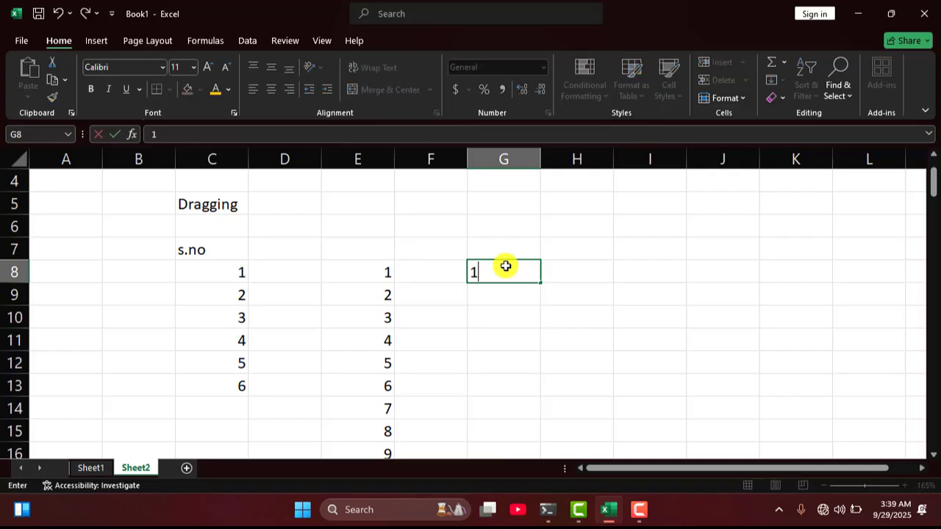
{"action": "key", "text": "Return"}
{"action": "type", "text": "3"}
{"action": "left_click", "coordinate": [513, 268]}
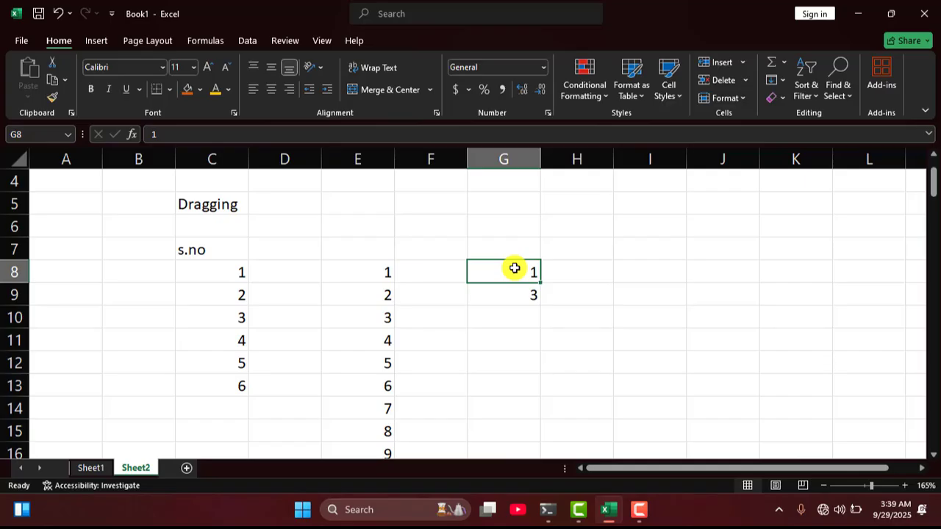
{"action": "left_click", "coordinate": [542, 256]}
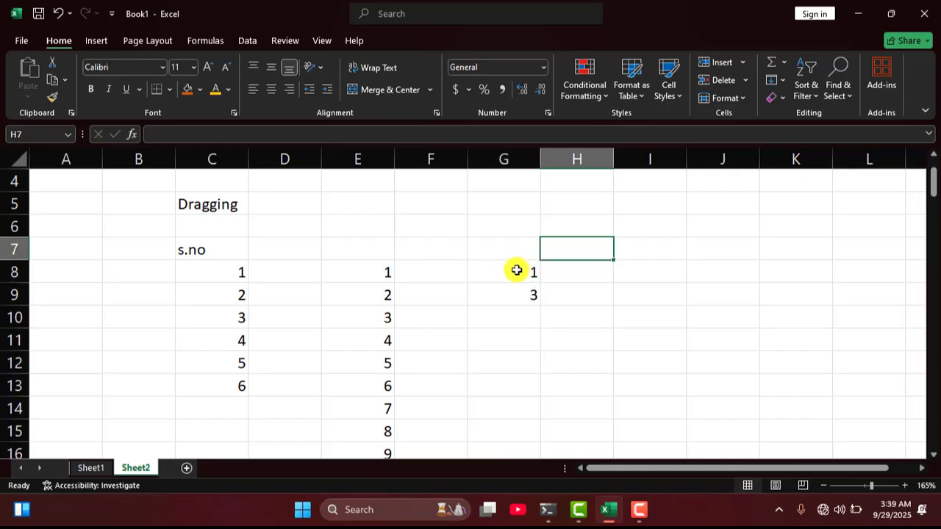
- AutoFill the odd-number series from G8:G9 down column G to row 117
{"action": "left_click_drag", "start_coordinate": [515, 269], "coordinate": [545, 424]}
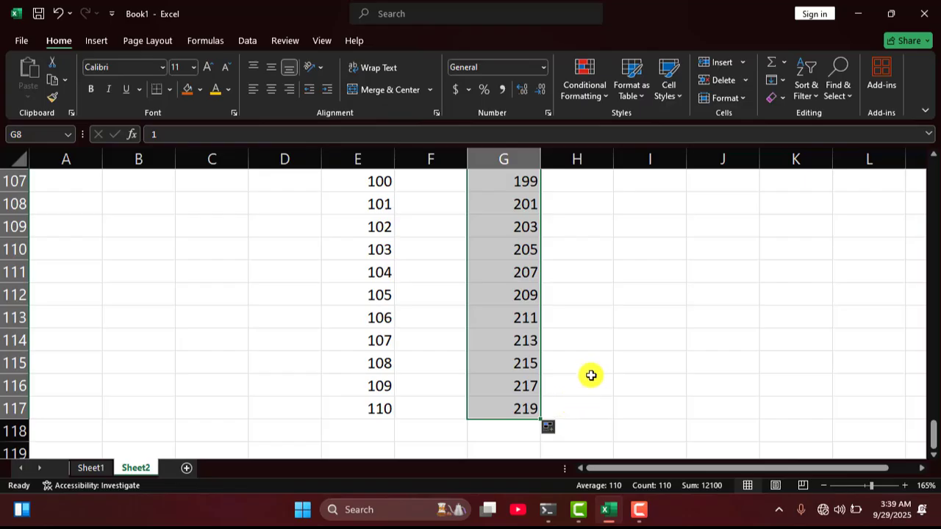
{"action": "scroll", "coordinate": [573, 349], "scroll_direction": "up", "scroll_amount": 20}
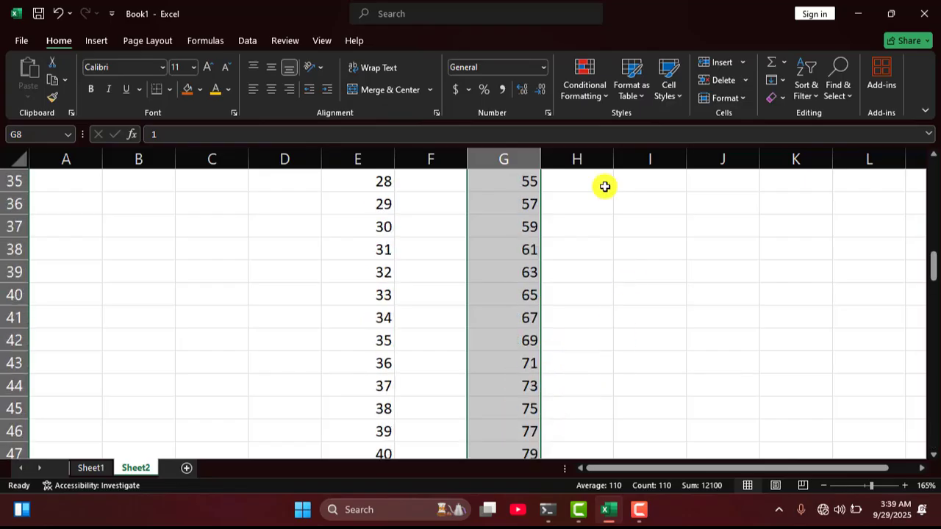
{"action": "scroll", "coordinate": [605, 186], "scroll_direction": "up", "scroll_amount": 11}
{"action": "scroll", "coordinate": [632, 250], "scroll_direction": "down", "scroll_amount": 1}
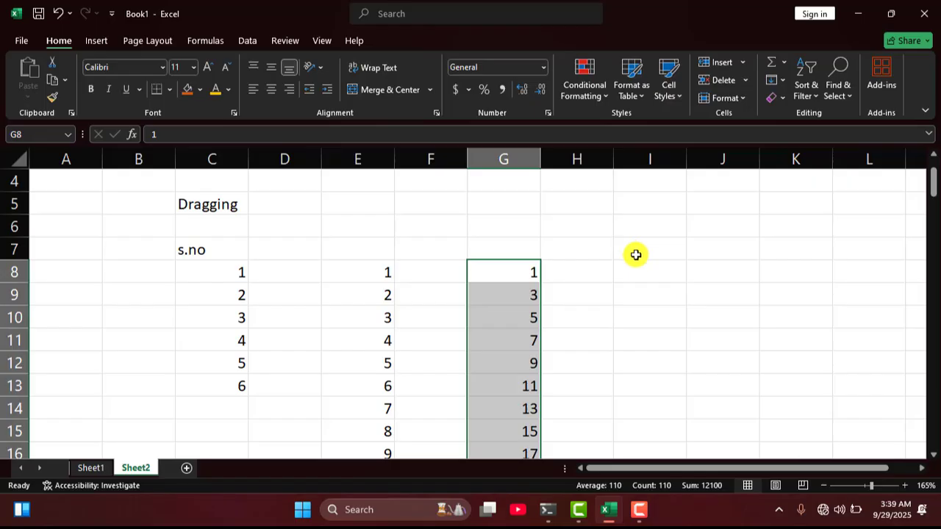
- Enter the even-number series starting values 2 in cell I8 and 4 in cell I9
{"action": "left_click", "coordinate": [630, 275]}
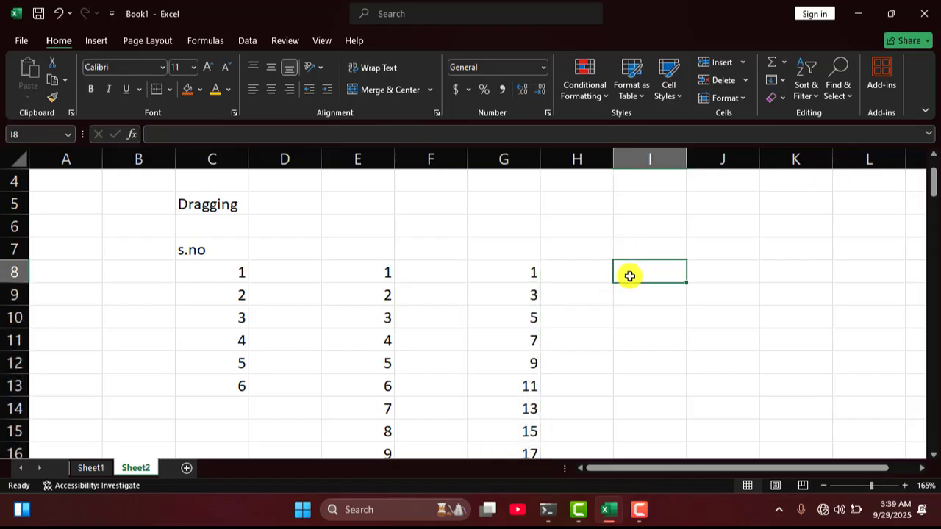
{"action": "type", "text": "2"}
{"action": "key", "text": "Return"}
{"action": "type", "text": "4"}
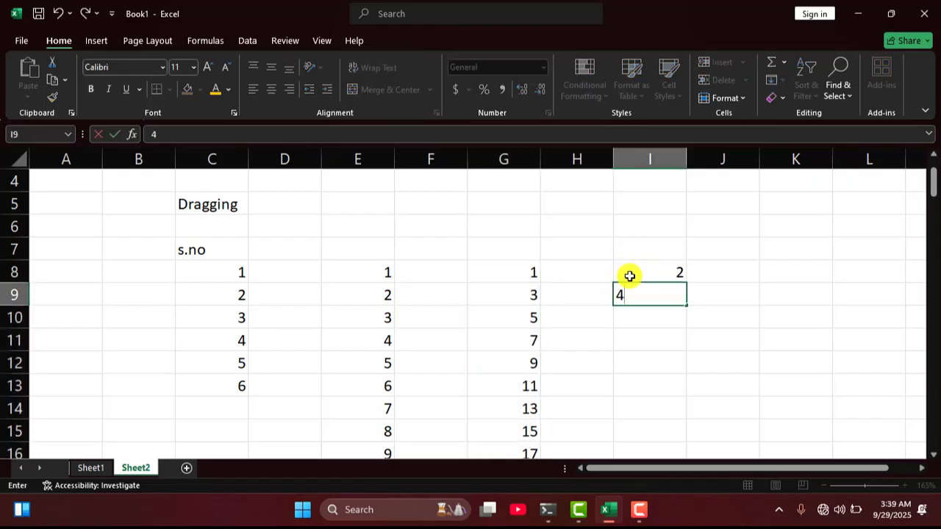
- AutoFill the even-number series from I8:I9 down column I to row 117
{"action": "left_click_drag", "start_coordinate": [630, 276], "coordinate": [712, 414]}
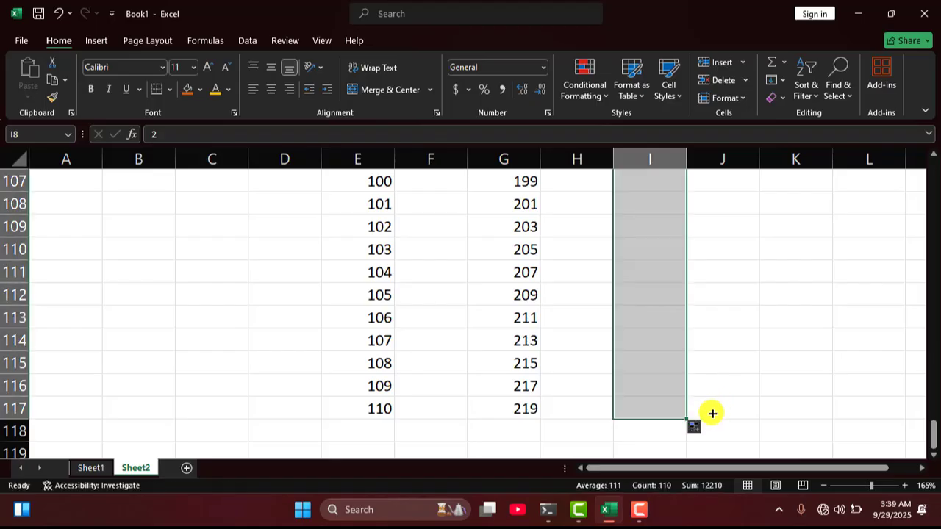
{"action": "scroll", "coordinate": [731, 353], "scroll_direction": "up", "scroll_amount": 8}
{"action": "scroll", "coordinate": [735, 333], "scroll_direction": "up", "scroll_amount": 20}
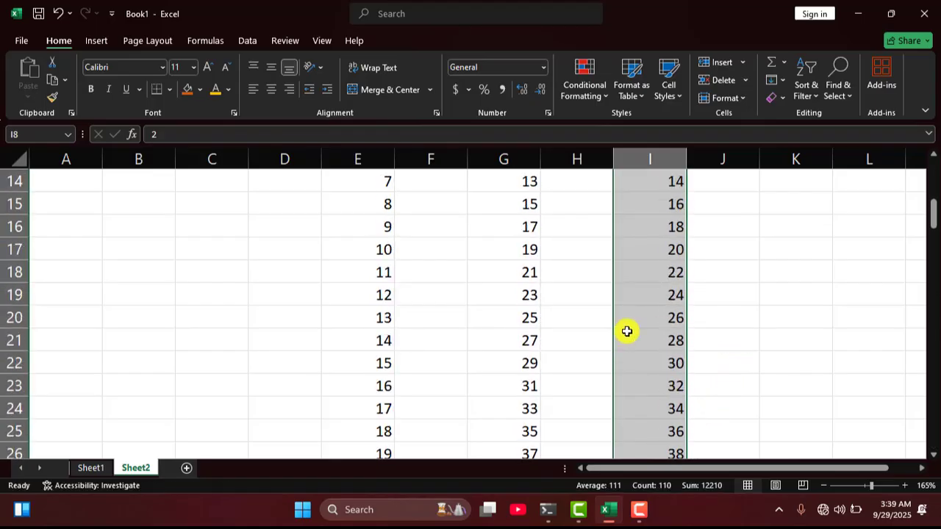
- Format the title Dragging in cell C5 with an orange fill and gold font colour
{"action": "left_click", "coordinate": [218, 274]}
{"action": "left_click", "coordinate": [192, 96]}
{"action": "left_click", "coordinate": [216, 89]}
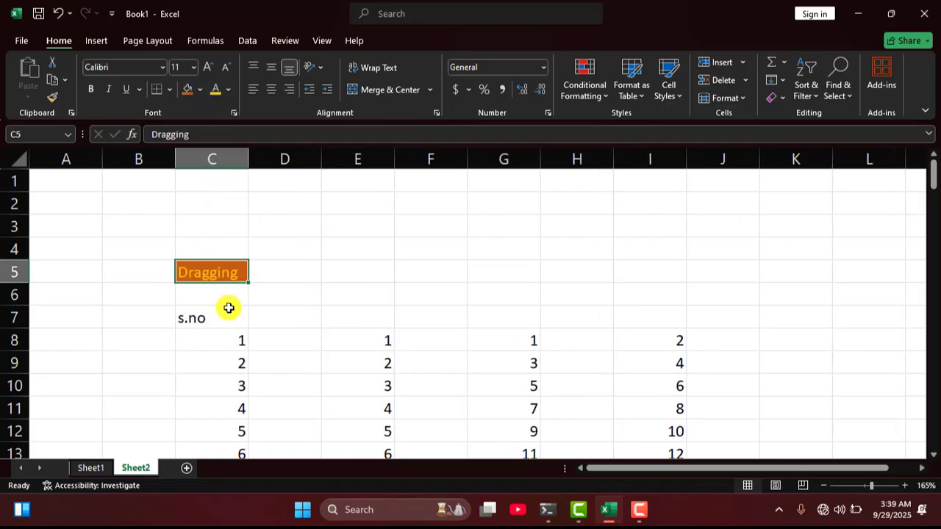
{"action": "scroll", "coordinate": [228, 307], "scroll_direction": "up", "scroll_amount": 16, "text": "ctrl"}
{"action": "scroll", "coordinate": [228, 308], "scroll_direction": "down", "scroll_amount": 14, "text": "ctrl"}
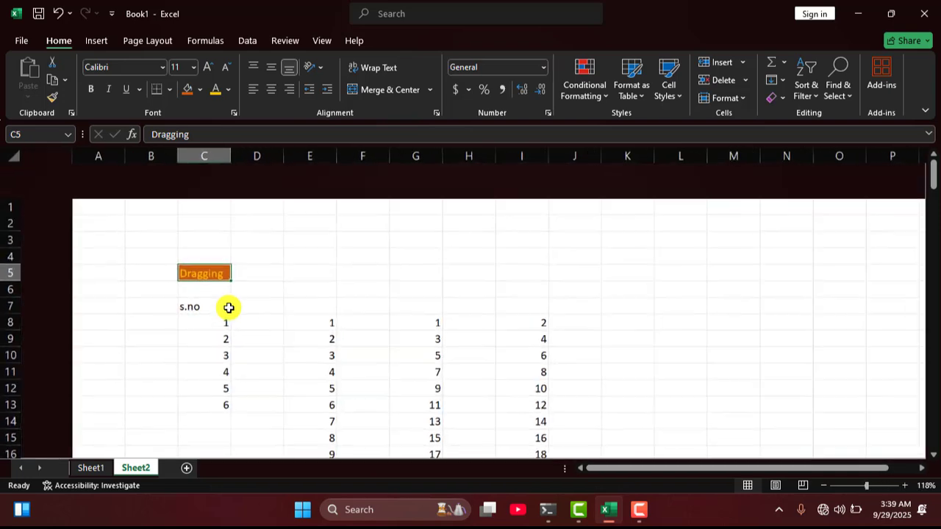
- On Sheet1, enter a SUM formula in cell G5 that adds the range H5:I5
{"action": "left_click", "coordinate": [92, 467]}
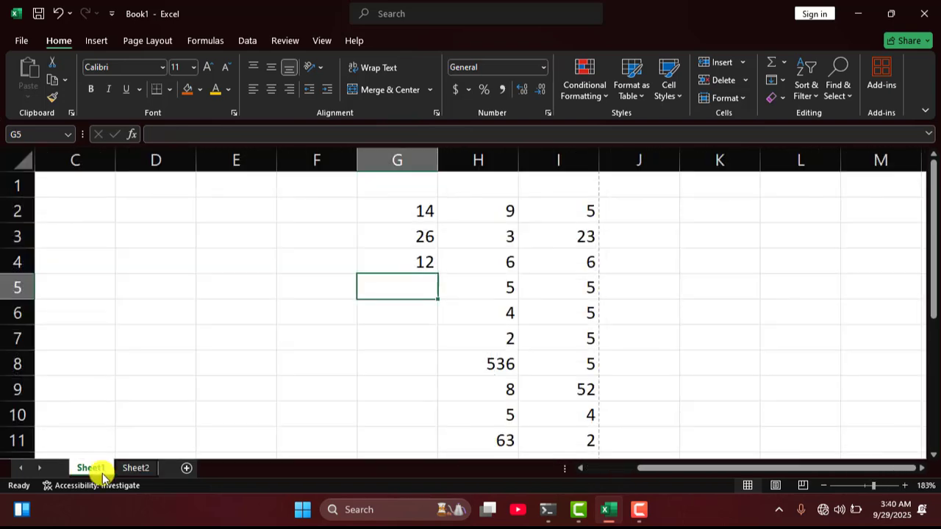
{"action": "left_click", "coordinate": [394, 269]}
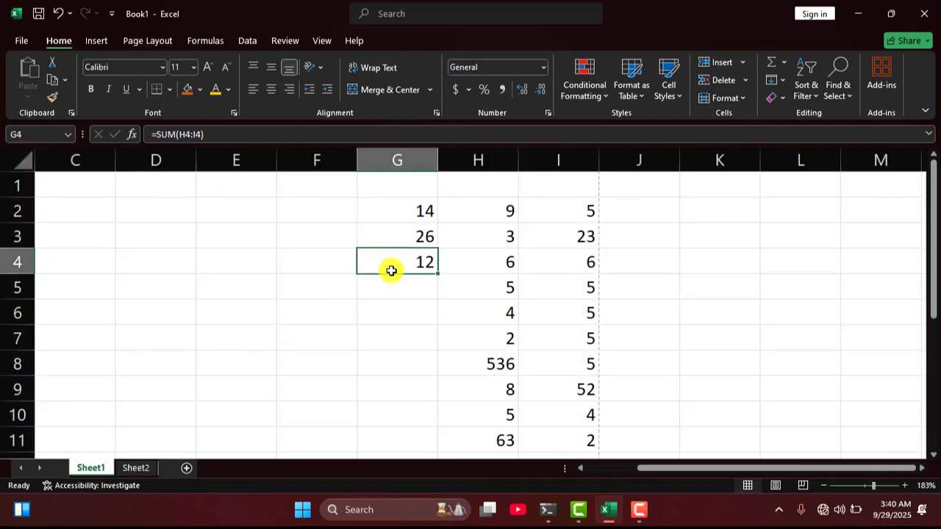
{"action": "left_click", "coordinate": [402, 297]}
{"action": "type", "text": "=SUM("}
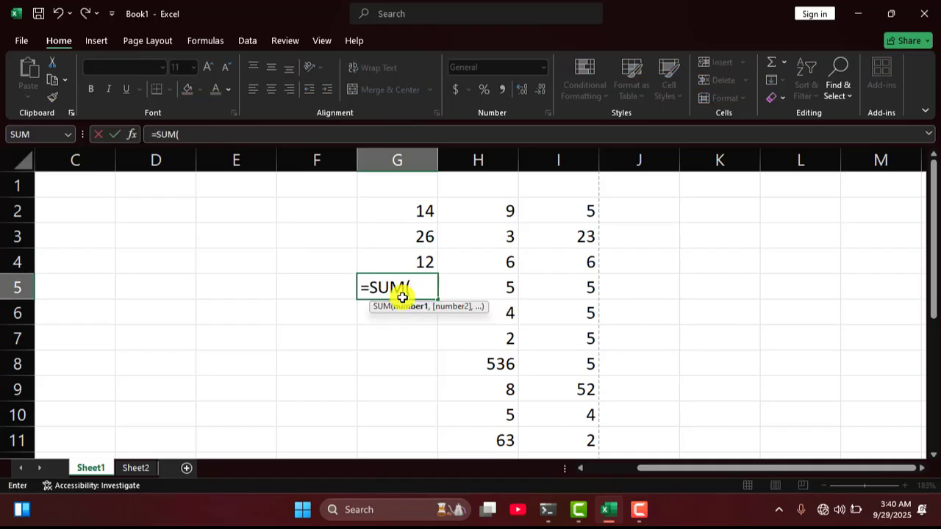
{"action": "left_click_drag", "start_coordinate": [487, 279], "coordinate": [544, 291]}
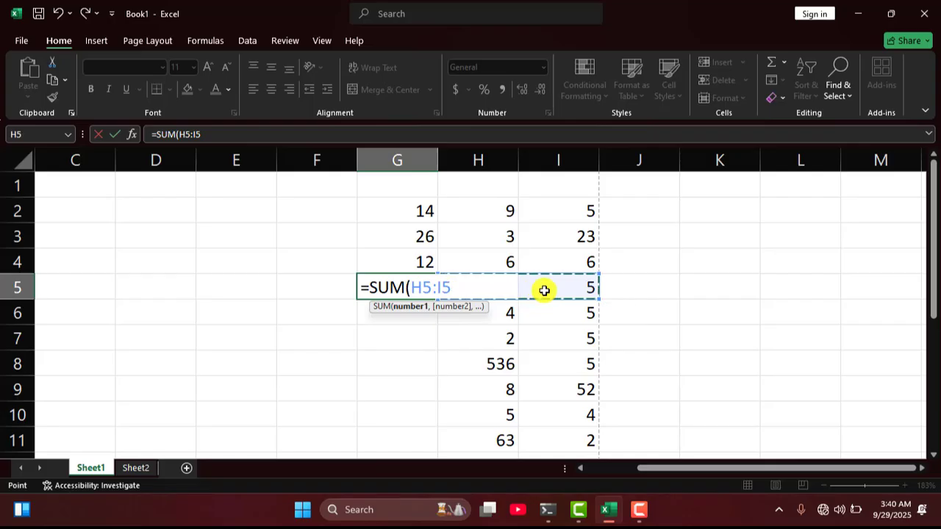
{"action": "key", "text": "Return"}
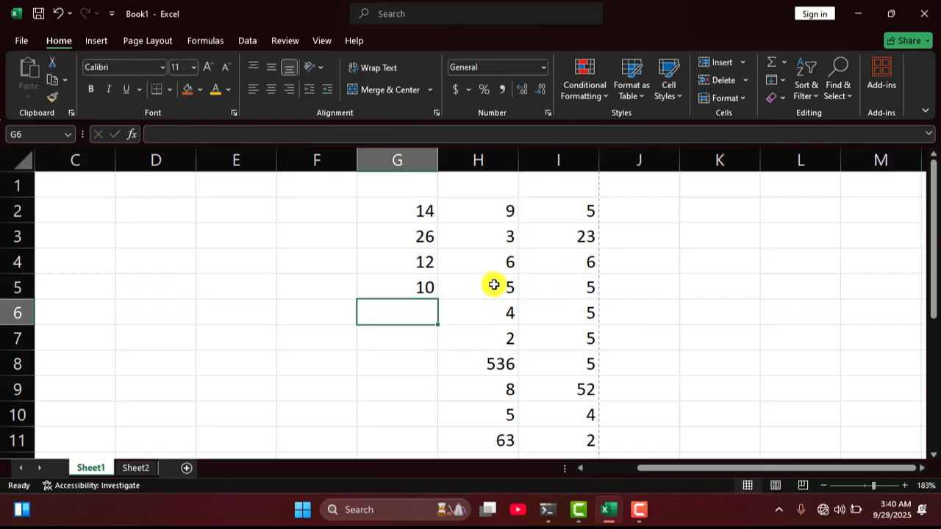
- Copy the SUM formula from cell G5 down to G14 with AutoFill
{"action": "scroll", "coordinate": [494, 302], "scroll_direction": "down", "scroll_amount": 4}
{"action": "scroll", "coordinate": [493, 305], "scroll_direction": "up", "scroll_amount": 4}
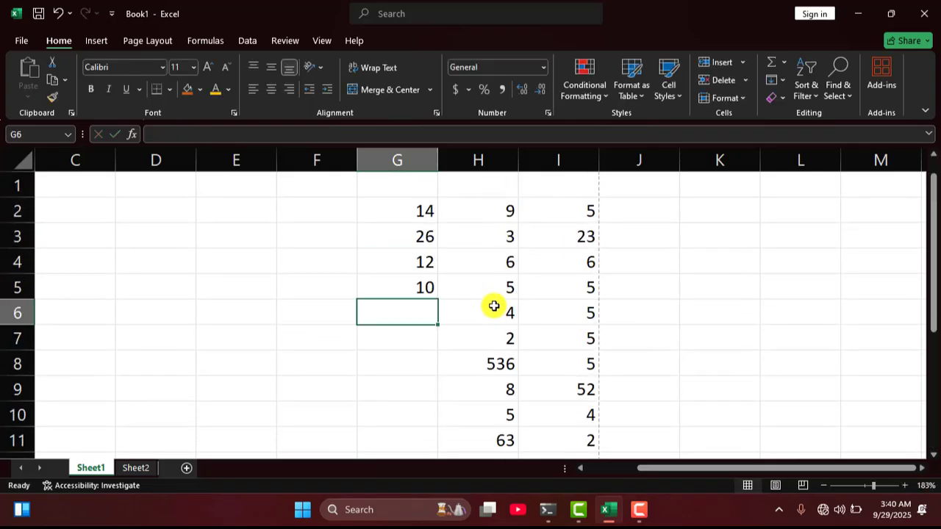
{"action": "scroll", "coordinate": [490, 307], "scroll_direction": "down", "scroll_amount": 1}
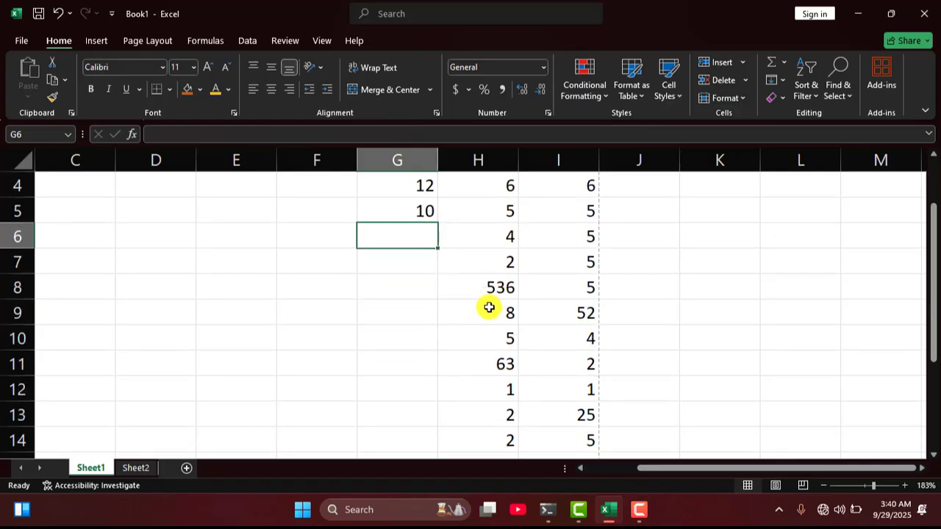
{"action": "scroll", "coordinate": [462, 237], "scroll_direction": "up", "scroll_amount": 1}
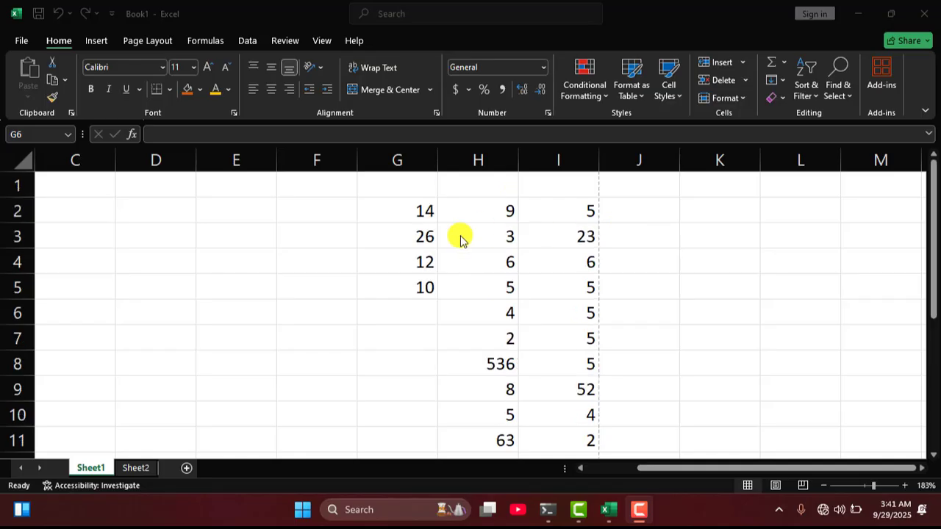
{"action": "scroll", "coordinate": [462, 237], "scroll_direction": "down", "scroll_amount": 1}
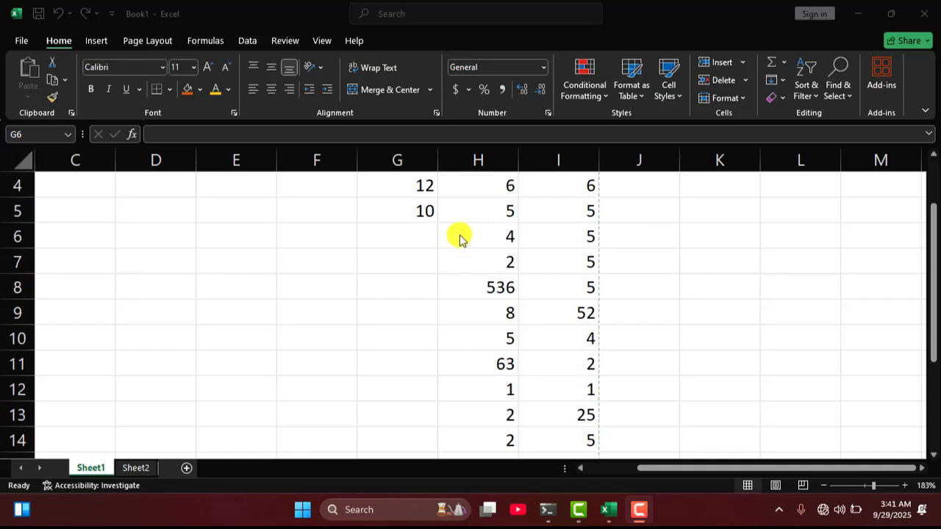
{"action": "left_click", "coordinate": [426, 204]}
{"action": "left_click", "coordinate": [426, 206]}
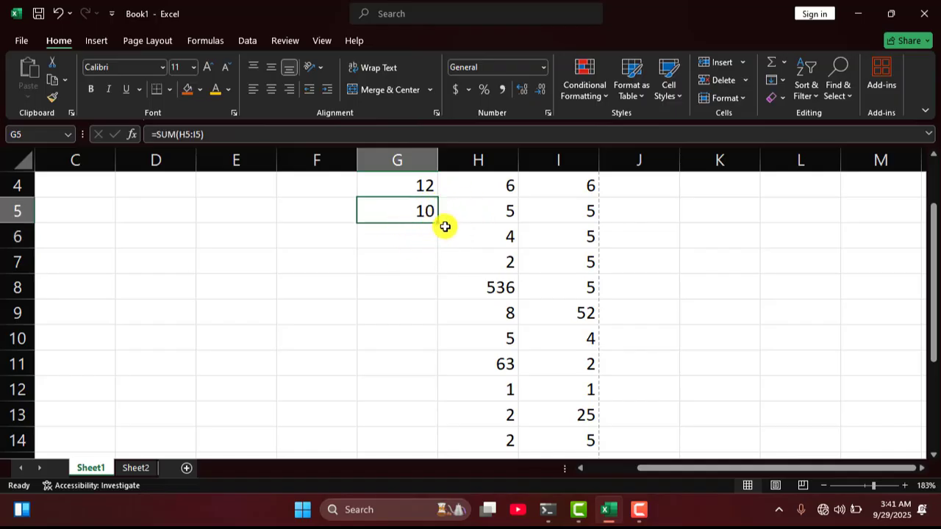
{"action": "left_click_drag", "start_coordinate": [438, 222], "coordinate": [449, 396]}
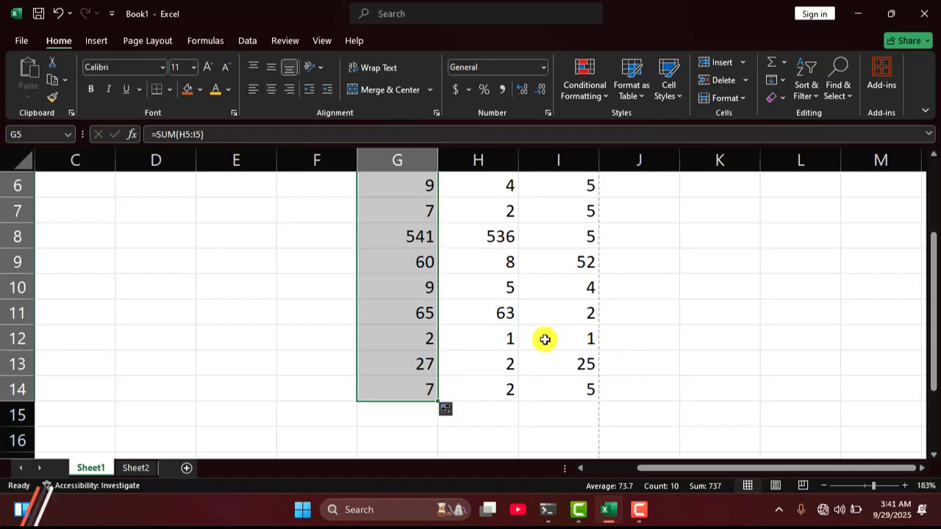
{"action": "scroll", "coordinate": [340, 294], "scroll_direction": "up", "scroll_amount": 2}
{"action": "left_click", "coordinate": [338, 242]}
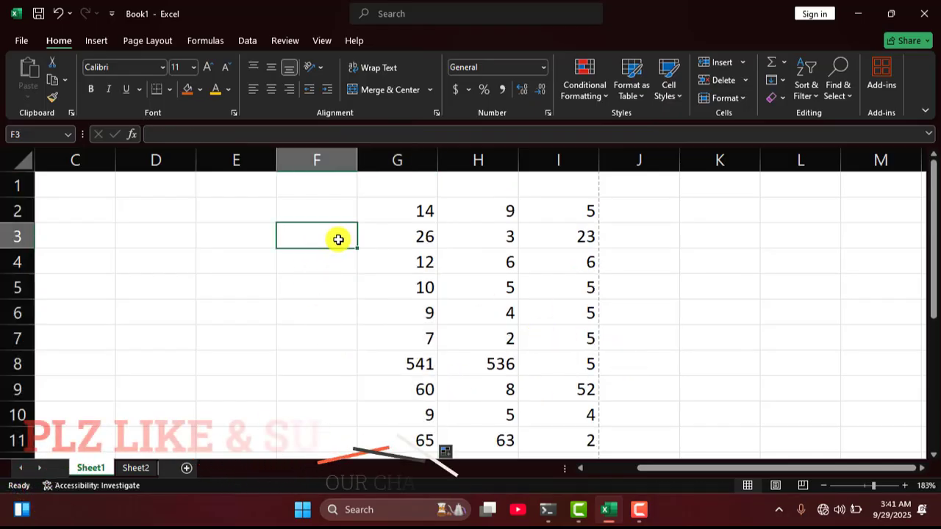
{"action": "scroll", "coordinate": [376, 213], "scroll_direction": "down", "scroll_amount": 2}
{"action": "scroll", "coordinate": [399, 284], "scroll_direction": "up", "scroll_amount": 2}
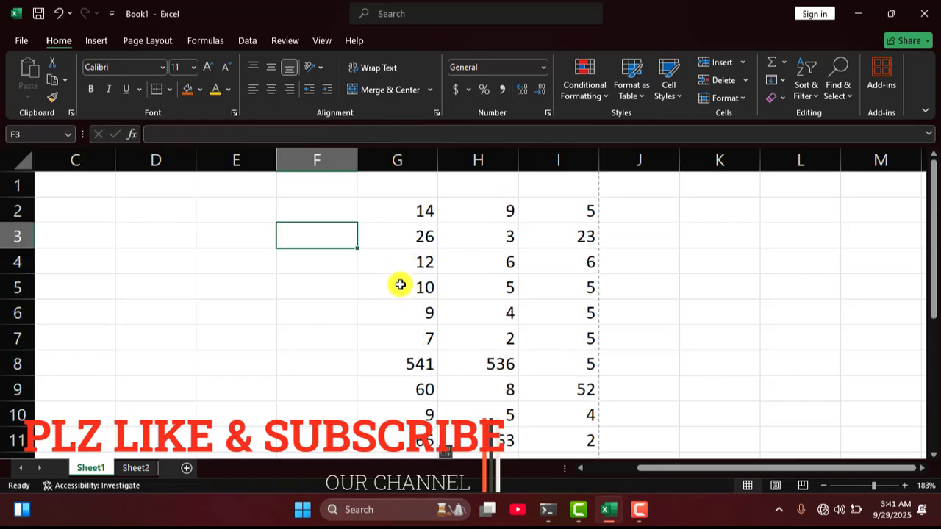
{"action": "scroll", "coordinate": [399, 284], "scroll_direction": "down", "scroll_amount": 4}
{"action": "scroll", "coordinate": [400, 284], "scroll_direction": "up", "scroll_amount": 4}
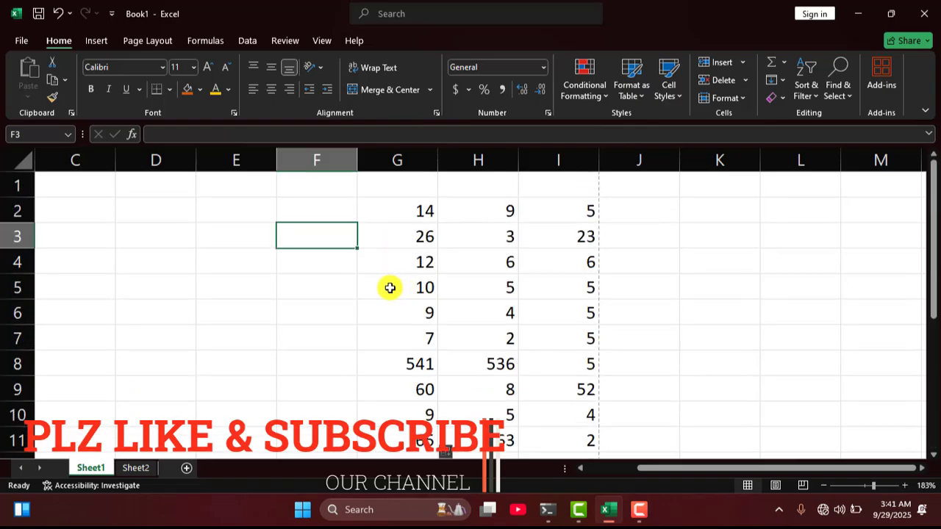